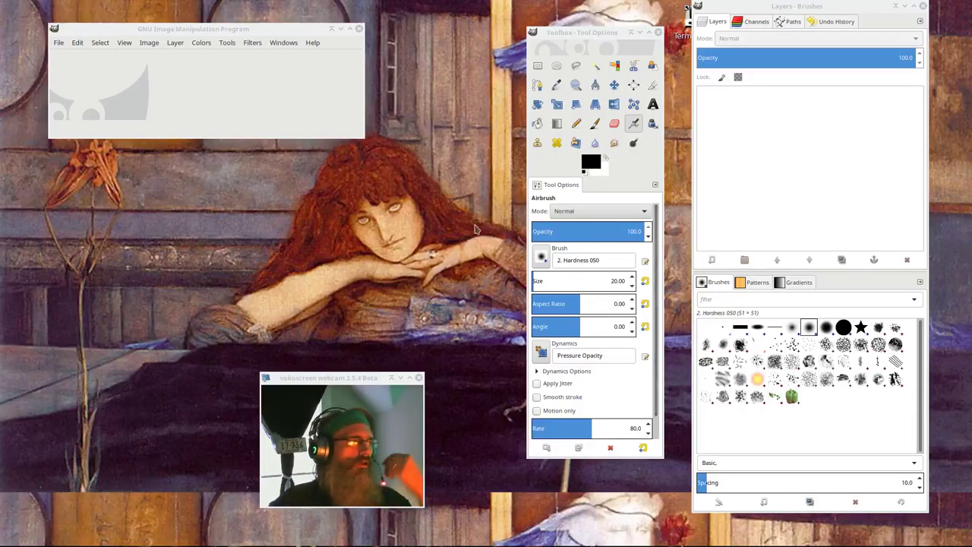
# Open the opossum photo dbOC3RWO.jpg from the Recently Used files
pyautogui.click(58, 43)
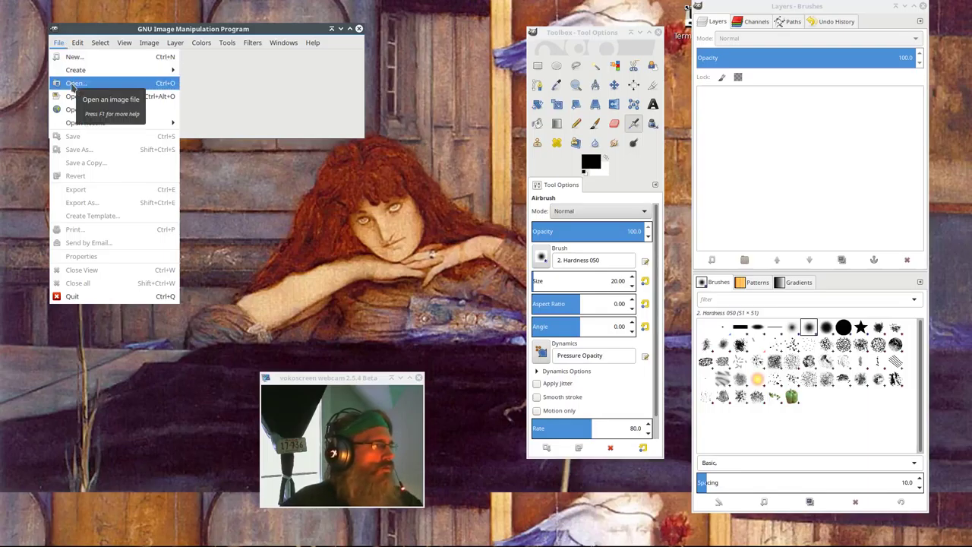
pyautogui.click(73, 84)
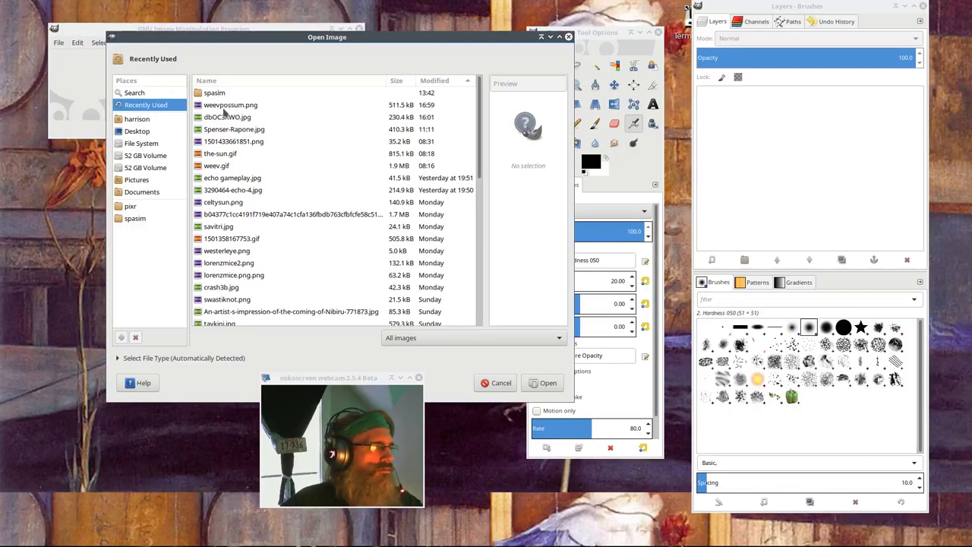
pyautogui.click(234, 118)
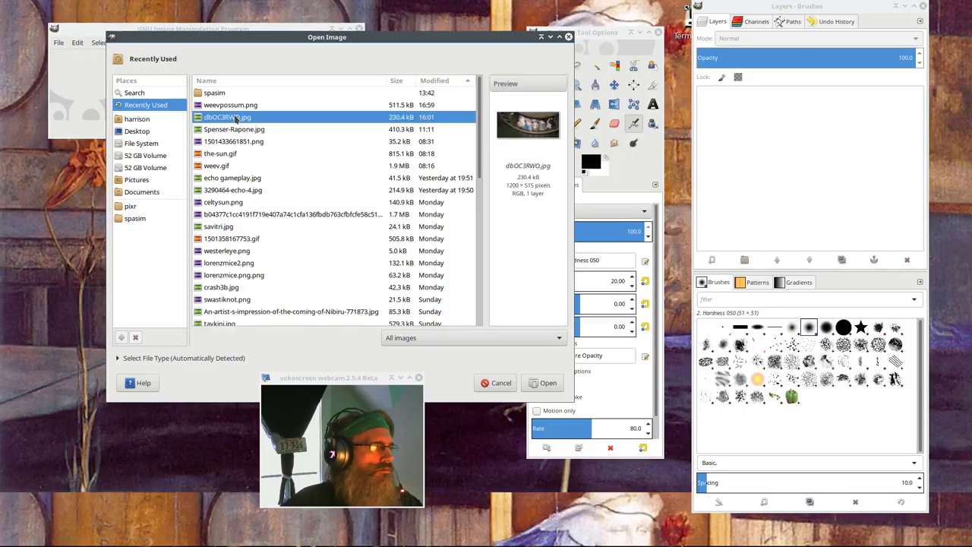
pyautogui.click(537, 383)
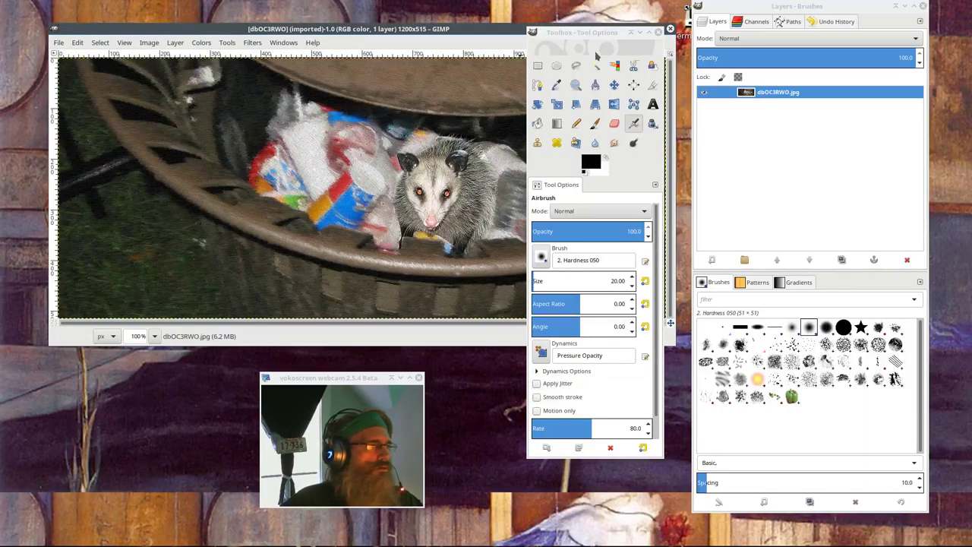
# Move the panels aside, draw a rectangle selection around the opossum, then clear it
pyautogui.moveTo(575, 43); pyautogui.dragTo(824, 32)
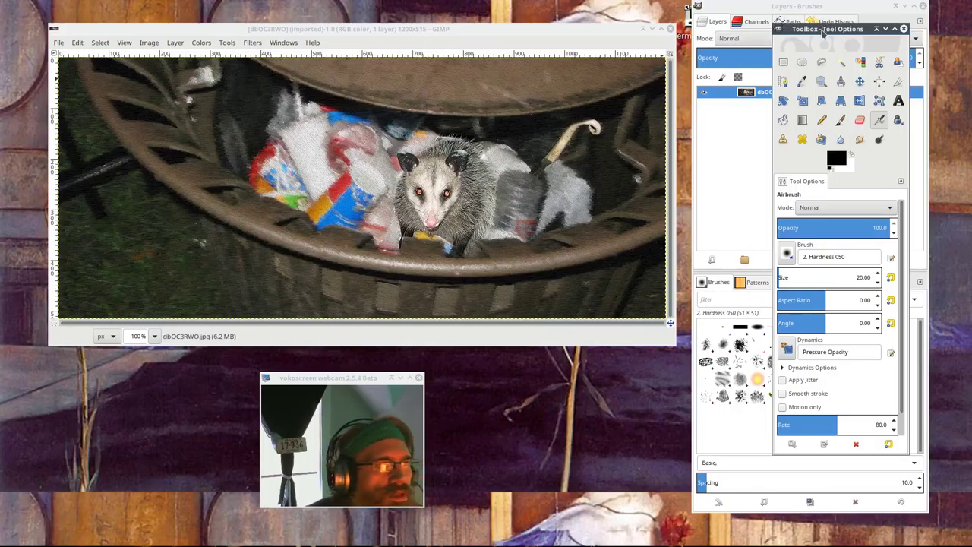
pyautogui.moveTo(823, 32); pyautogui.dragTo(755, 68)
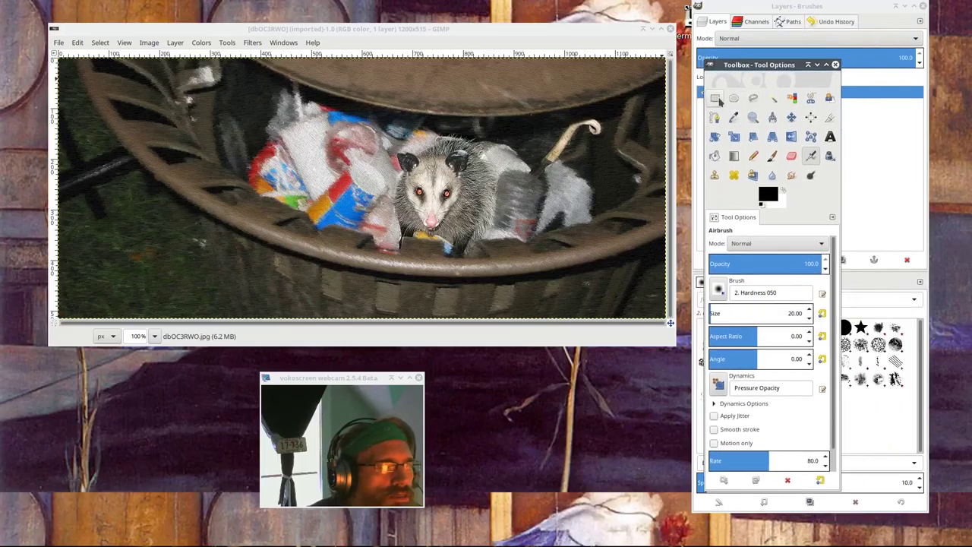
pyautogui.click(716, 99)
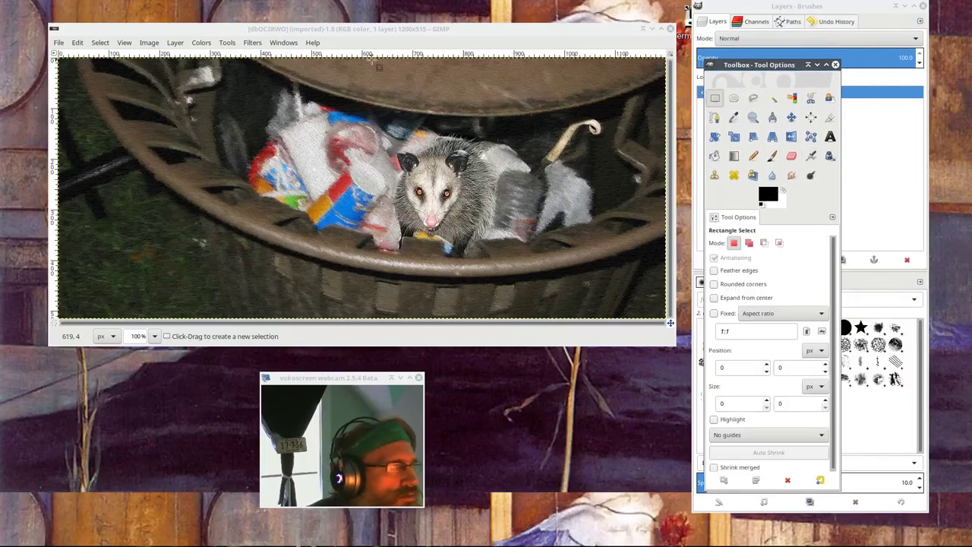
pyautogui.moveTo(372, 62); pyautogui.dragTo(618, 322)
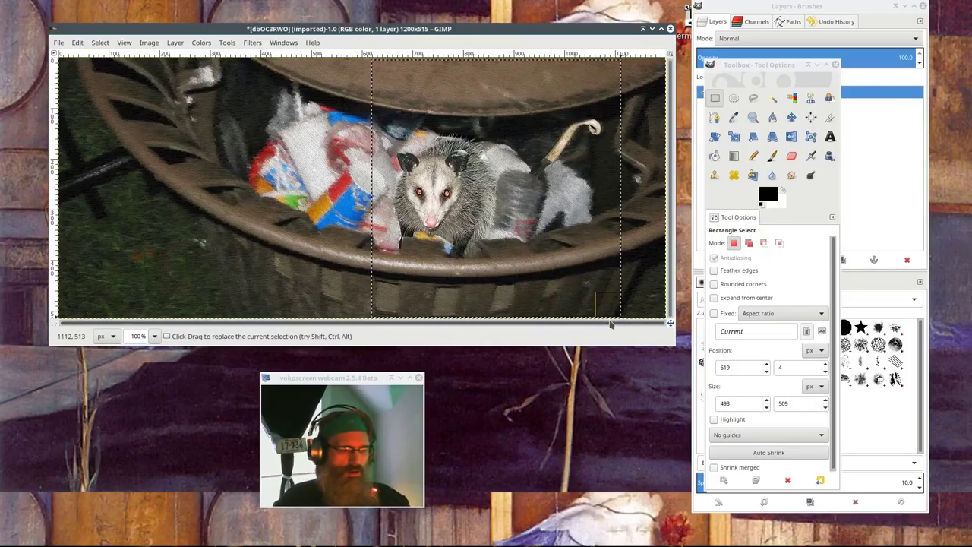
pyautogui.press('ctrl')
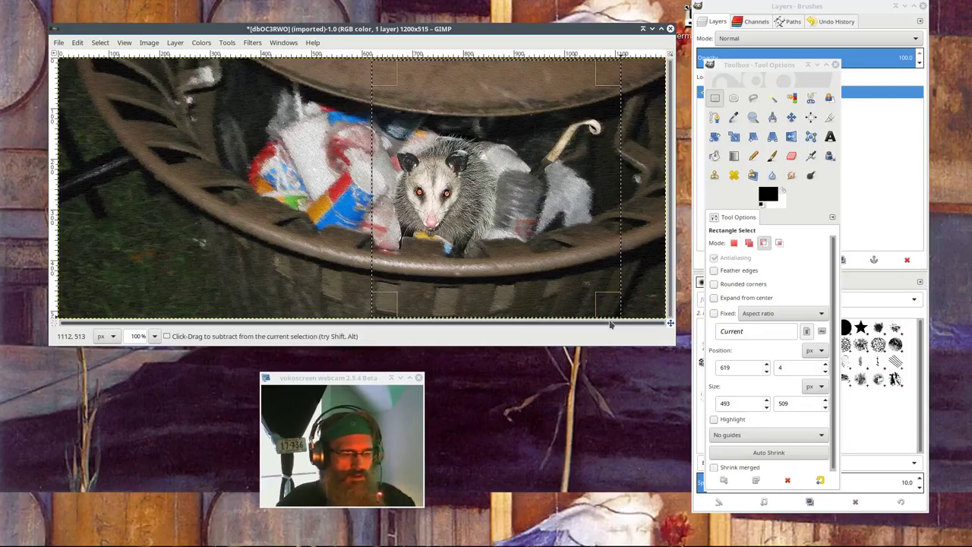
pyautogui.hotkey('ctrl', 'shift', 'a')
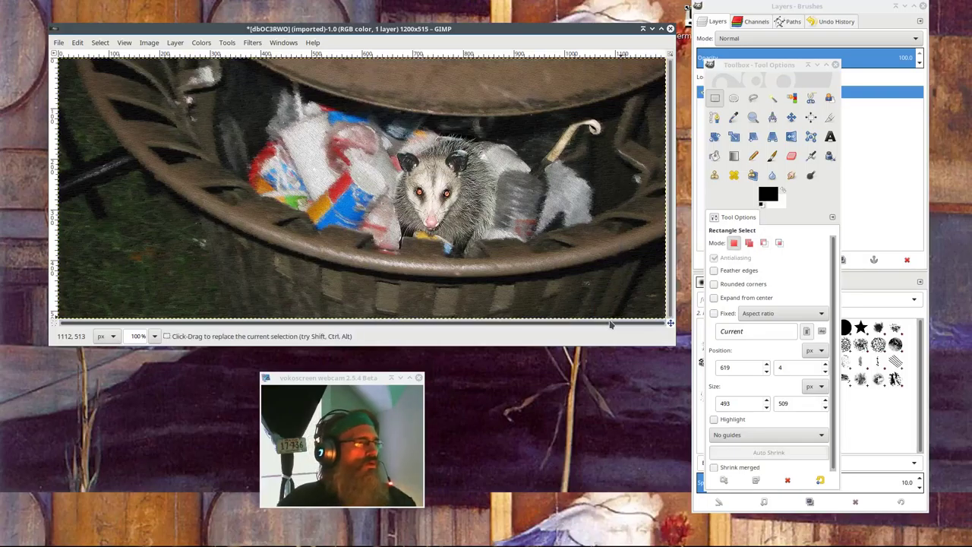
# Create a new image from the clipboard face, then close it and discard changes
pyautogui.click(59, 43)
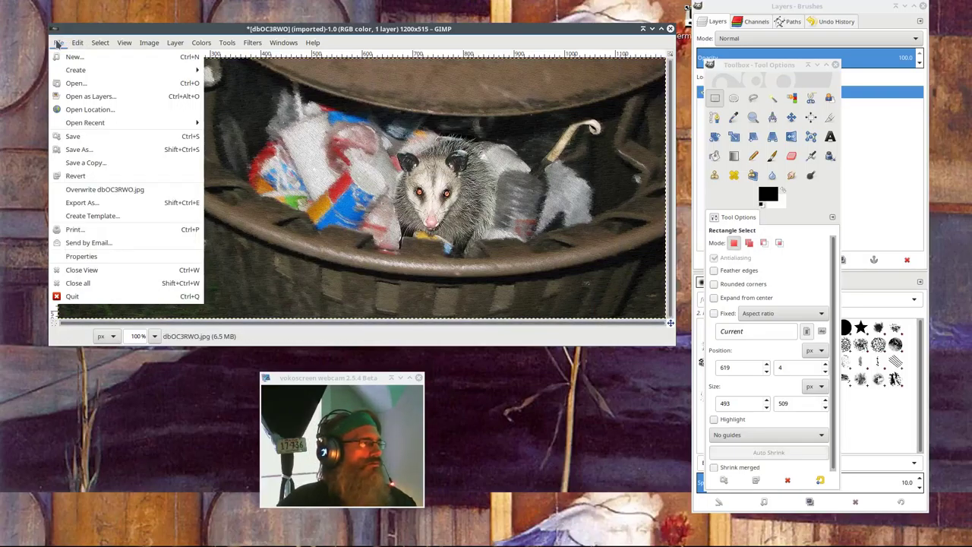
pyautogui.moveTo(76, 77)
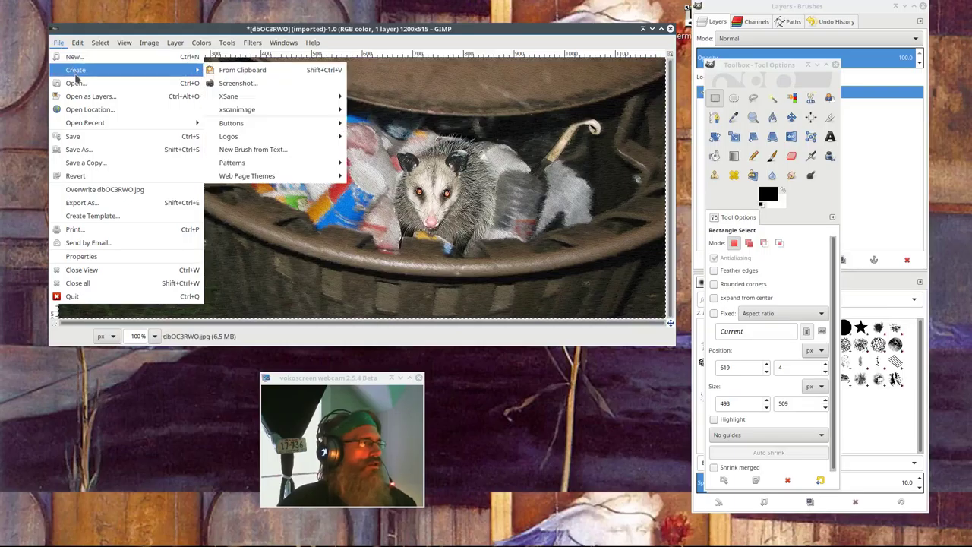
pyautogui.click(280, 75)
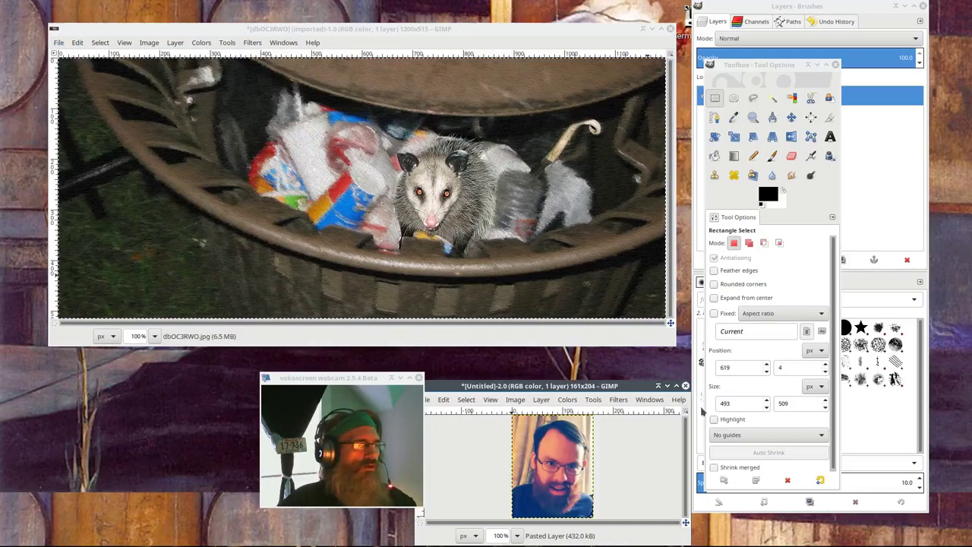
pyautogui.click(685, 386)
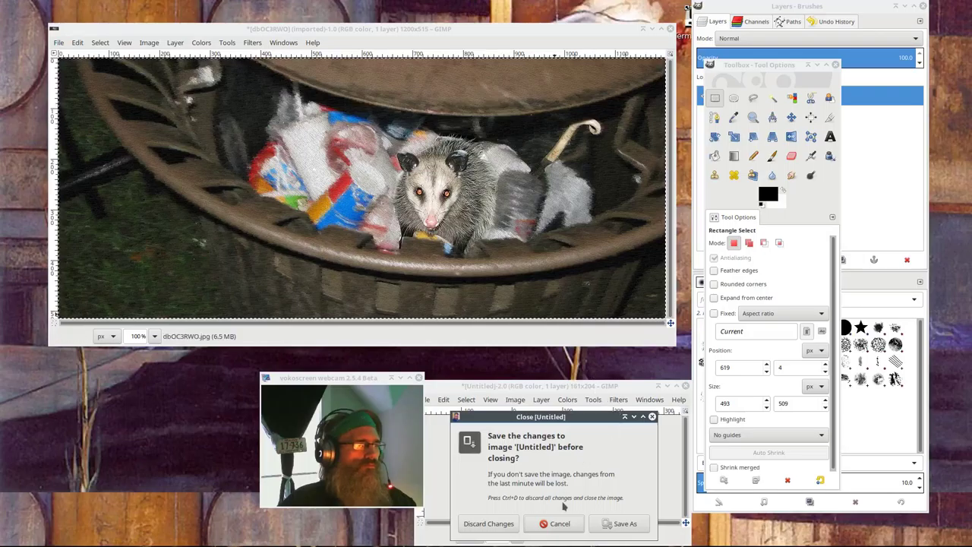
pyautogui.click(507, 524)
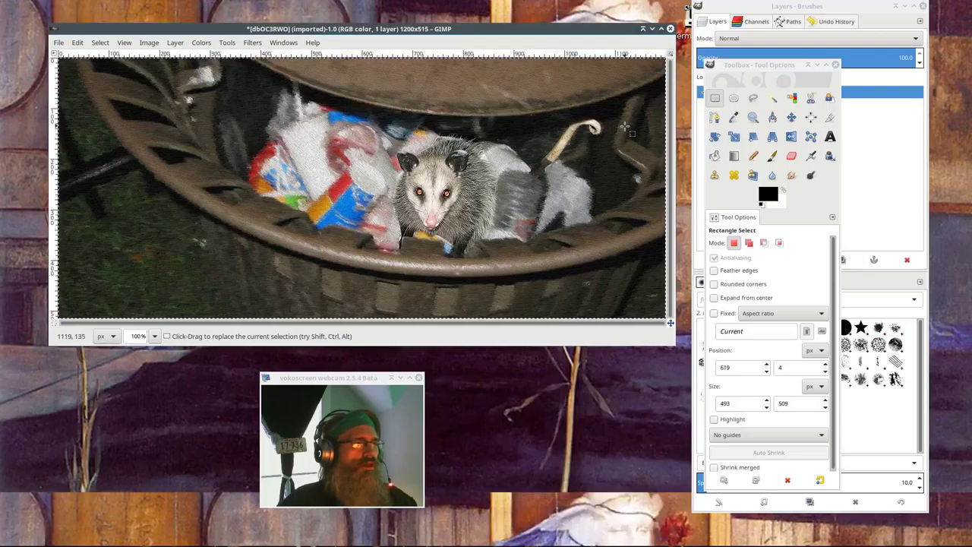
# Draw and clear a rectangle selection, then recreate the face image from the clipboard and push it aside
pyautogui.click(712, 100)
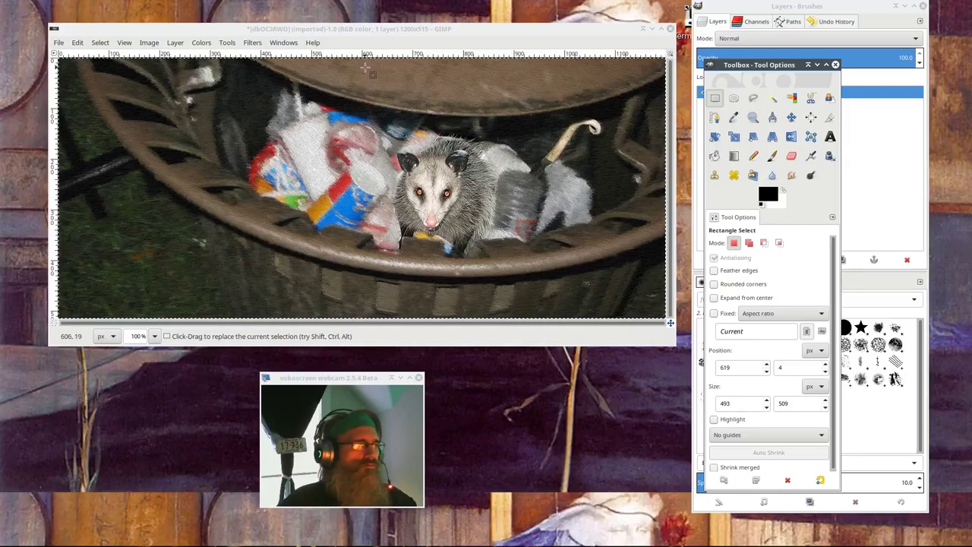
pyautogui.moveTo(366, 69); pyautogui.dragTo(624, 313)
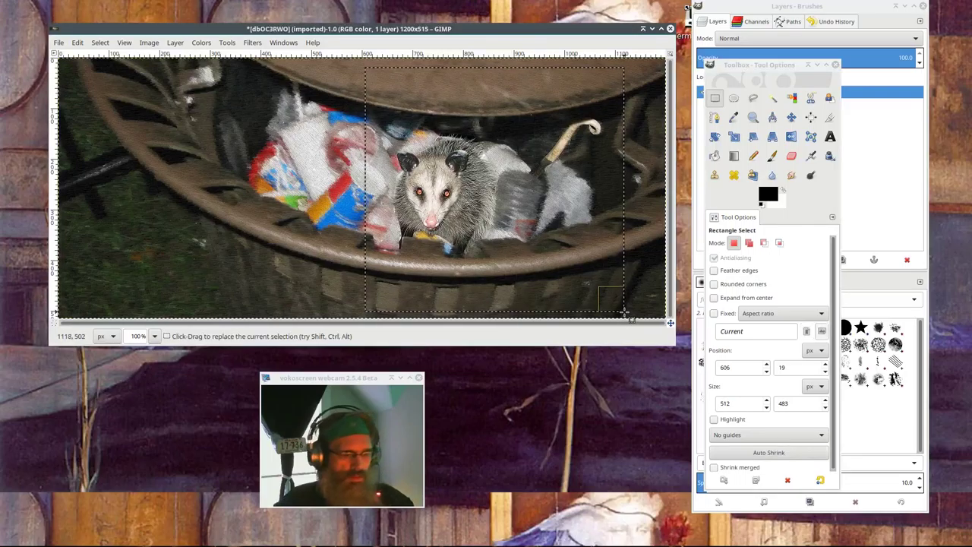
pyautogui.hotkey('ctrl', 'shift', 'a')
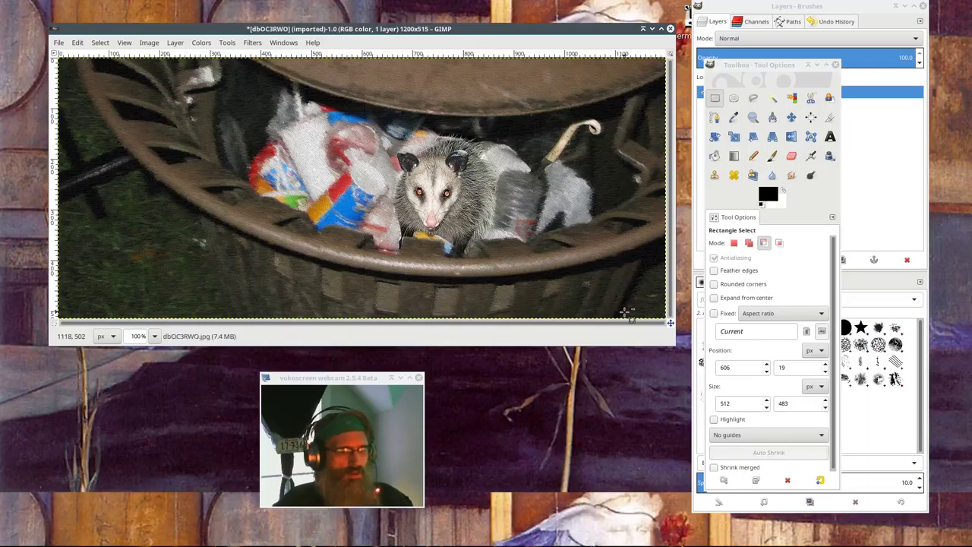
pyautogui.click(57, 43)
pyautogui.moveTo(81, 73)
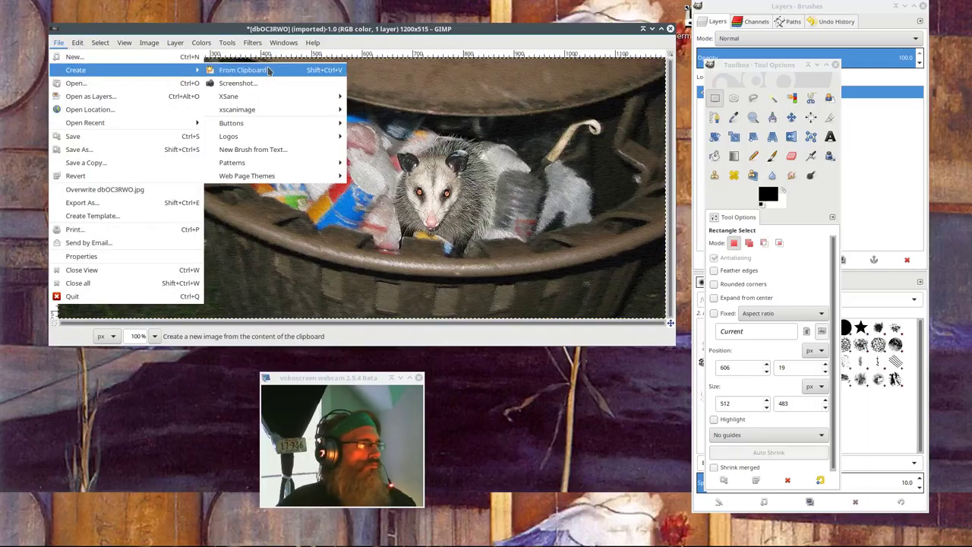
pyautogui.click(243, 70)
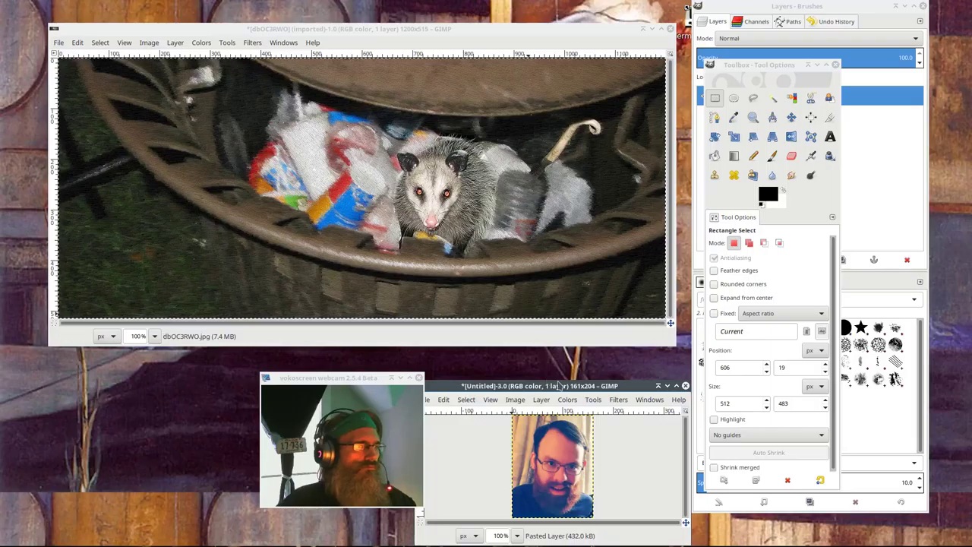
pyautogui.moveTo(560, 389); pyautogui.dragTo(971, 286)
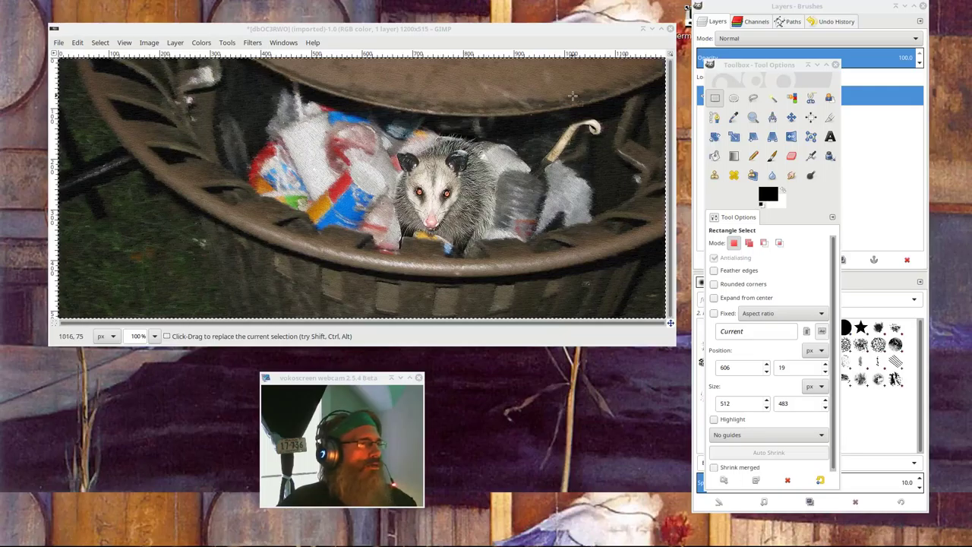
# Copy a 492×455 rectangle around the opossum into a new image and close the original photo
pyautogui.moveTo(354, 76); pyautogui.dragTo(603, 305)
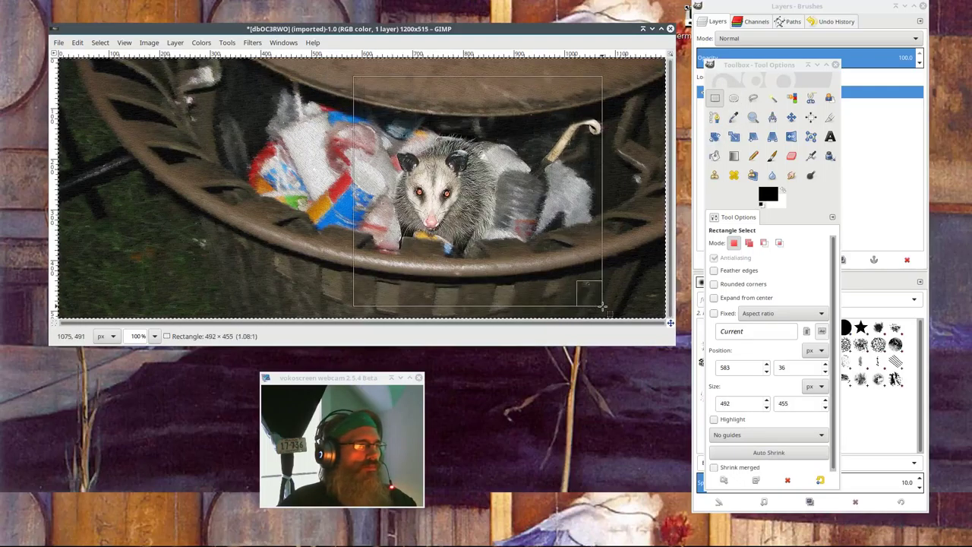
pyautogui.click(77, 43)
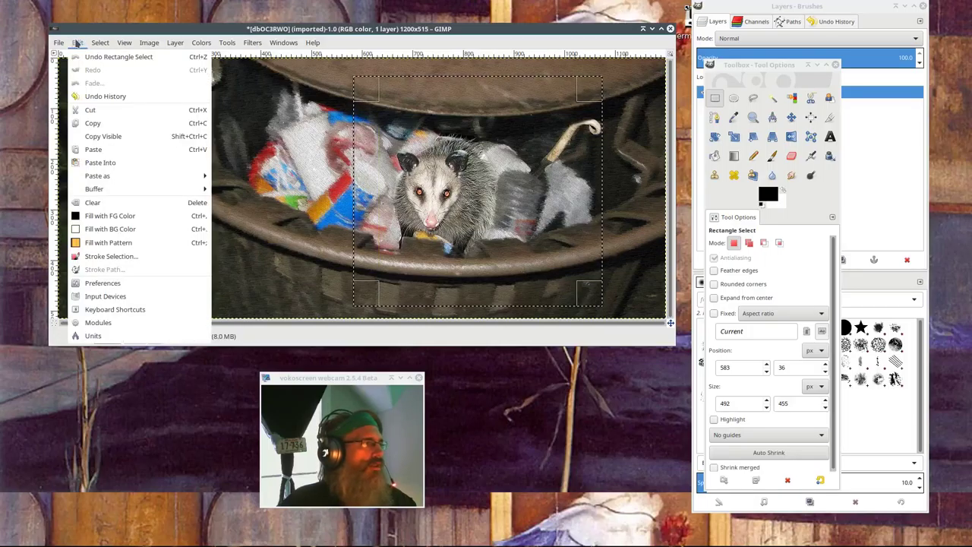
pyautogui.click(106, 126)
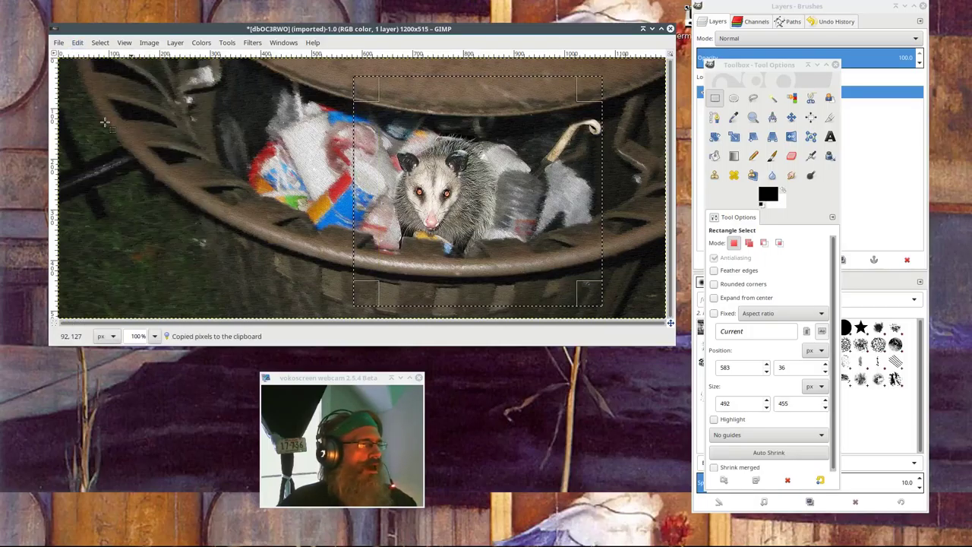
pyautogui.click(59, 42)
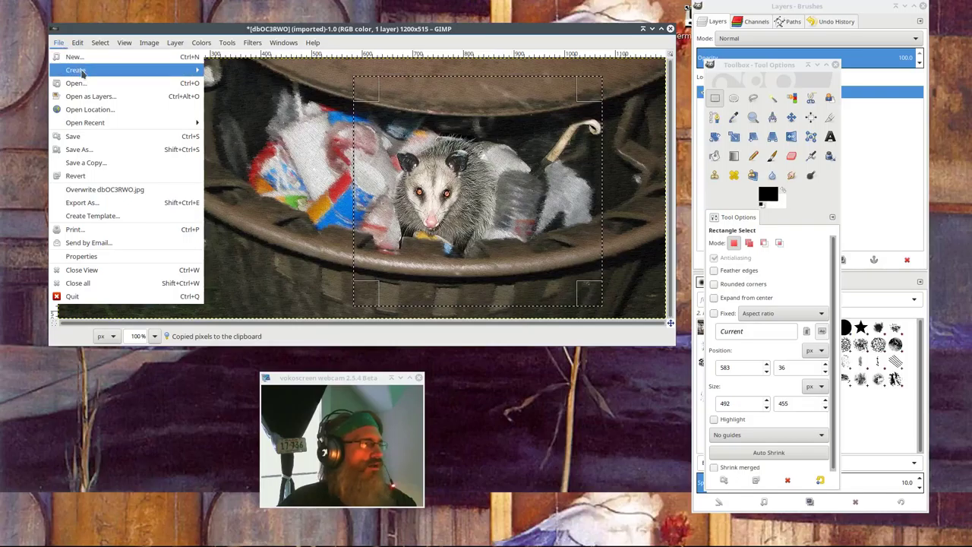
pyautogui.moveTo(76, 70)
pyautogui.click(243, 70)
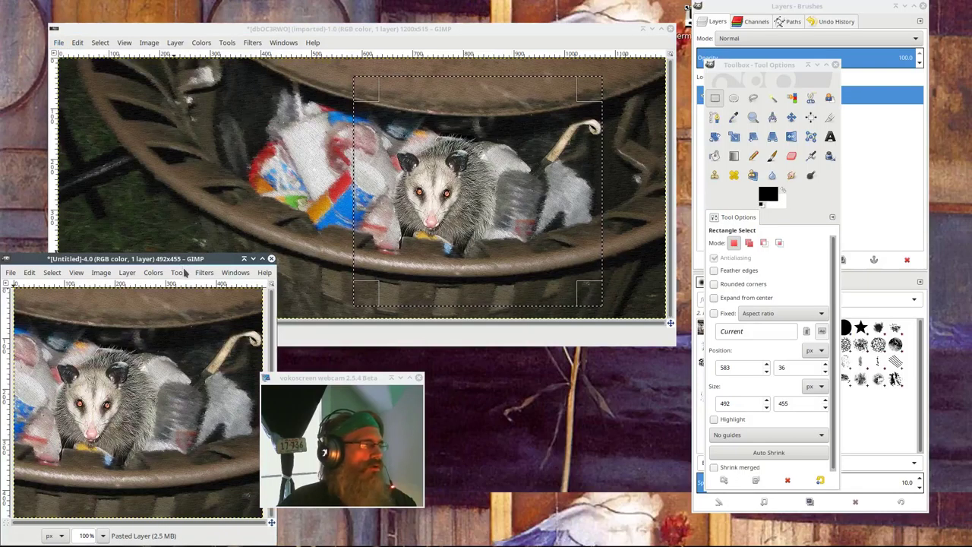
pyautogui.moveTo(181, 263); pyautogui.dragTo(766, 173)
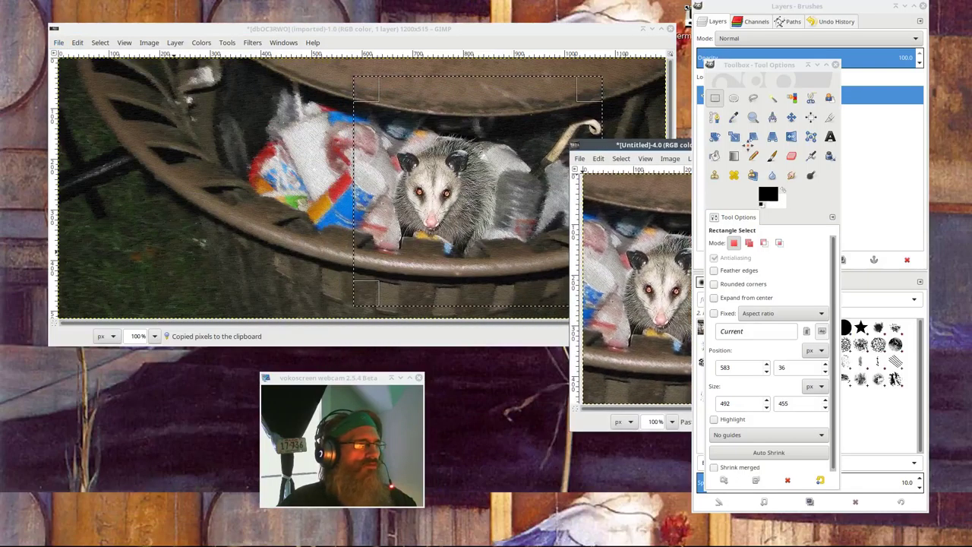
pyautogui.click(670, 29)
# Discard the original photo and place the 161×204 face image beside the cropped opossum image
pyautogui.click(297, 245)
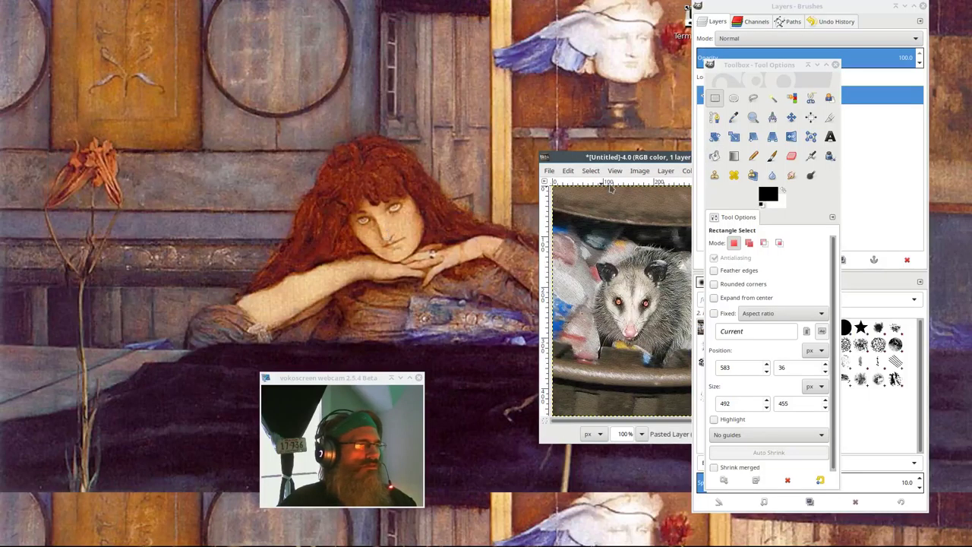
pyautogui.moveTo(624, 160); pyautogui.dragTo(261, 18)
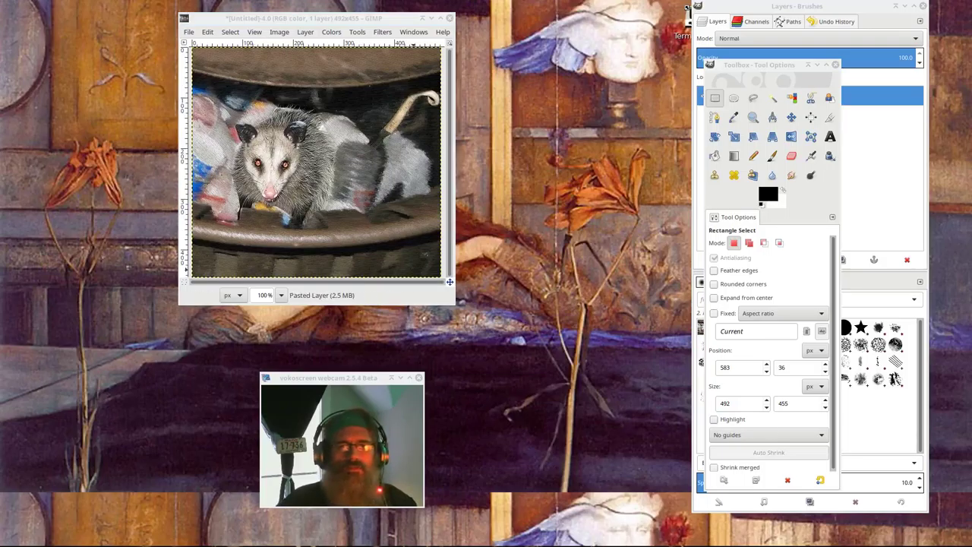
pyautogui.moveTo(949, 283); pyautogui.dragTo(577, 104)
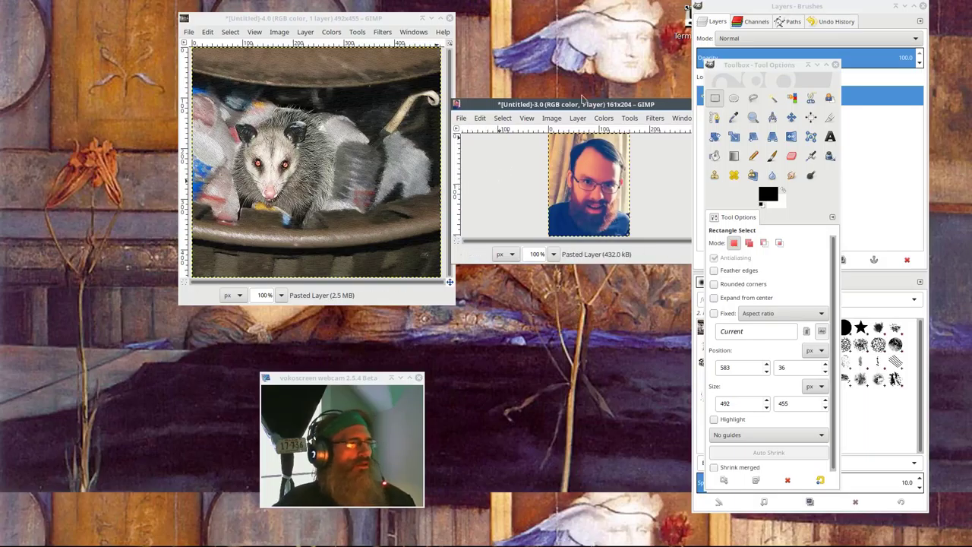
pyautogui.moveTo(582, 106); pyautogui.dragTo(199, 257)
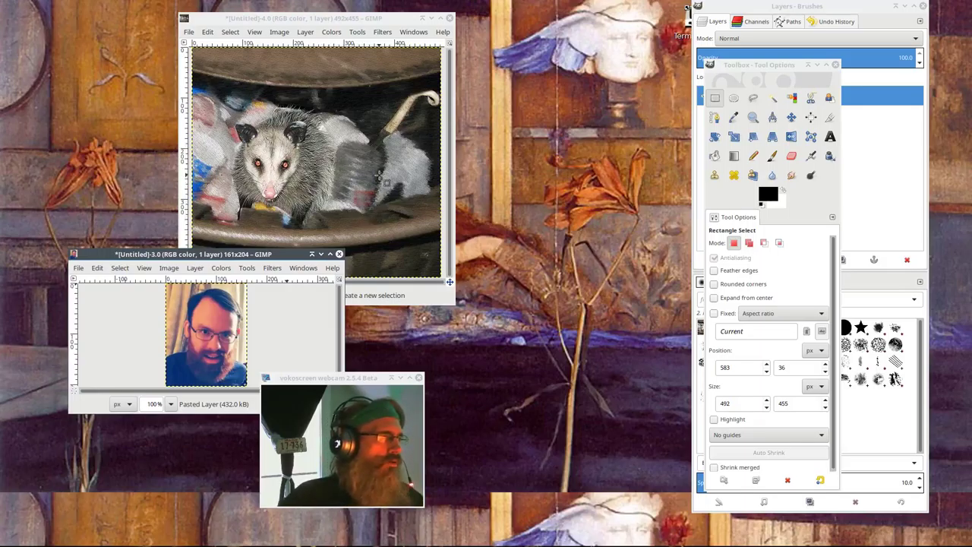
pyautogui.moveTo(247, 259); pyautogui.dragTo(633, 228)
# Trace a four-point free selection around the bottle and cut it out with Ctrl+X
pyautogui.click(753, 98)
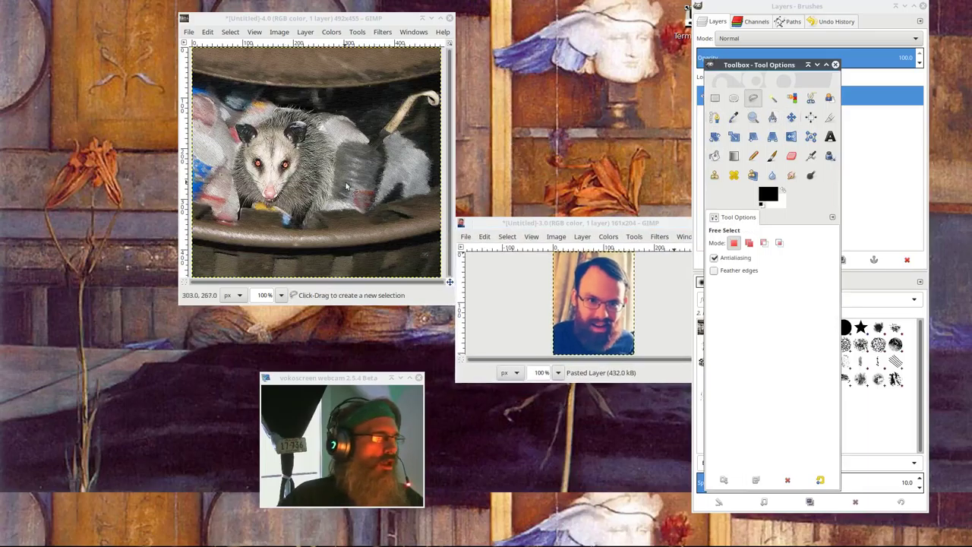
pyautogui.click(333, 200)
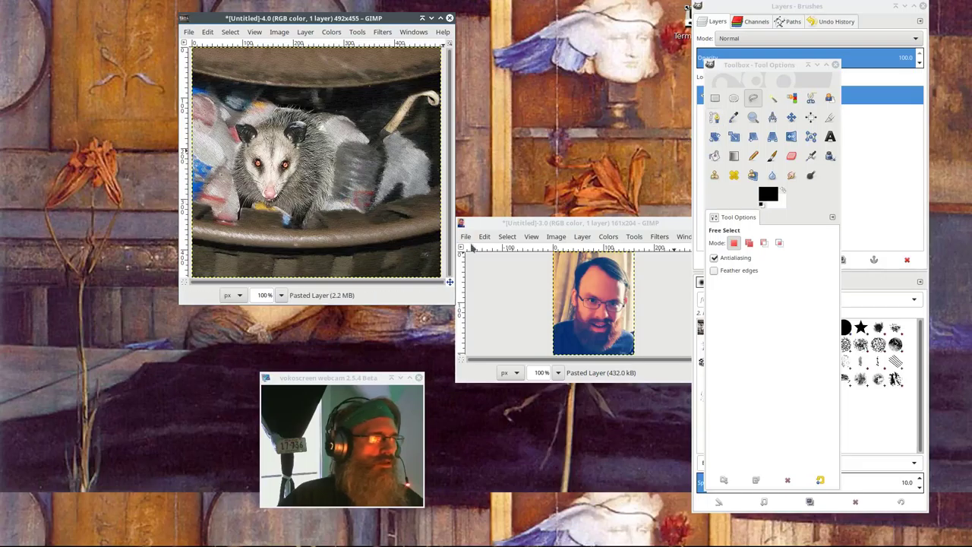
pyautogui.click(367, 212)
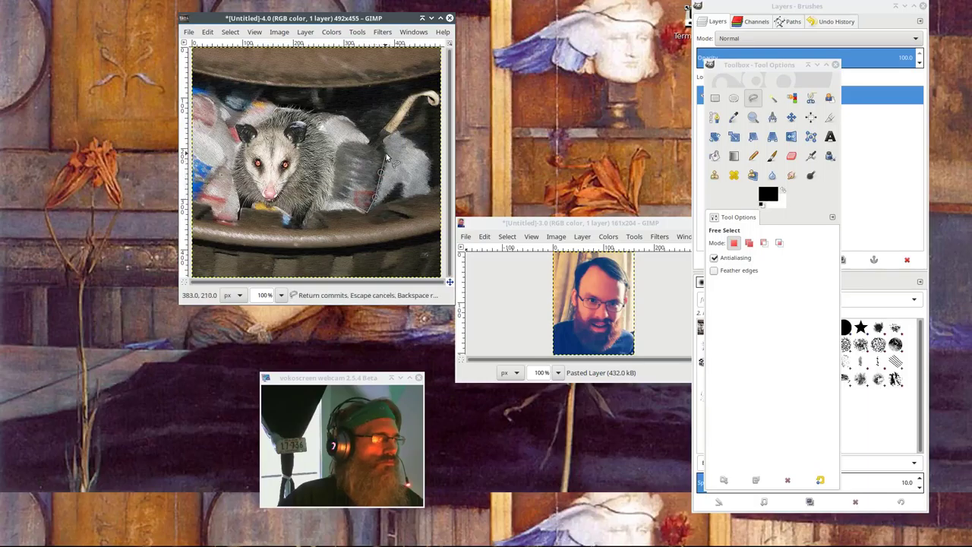
pyautogui.click(377, 148)
pyautogui.click(335, 149)
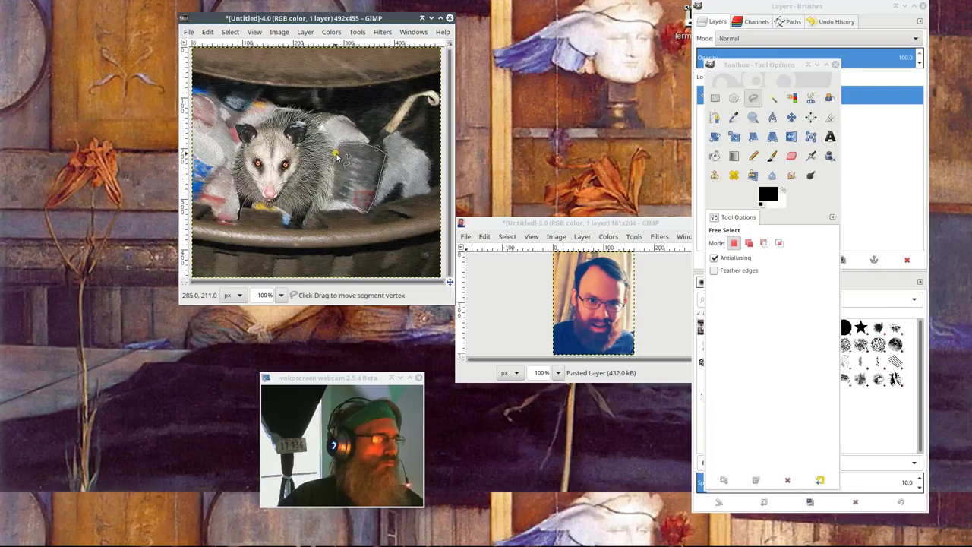
pyautogui.click(330, 203)
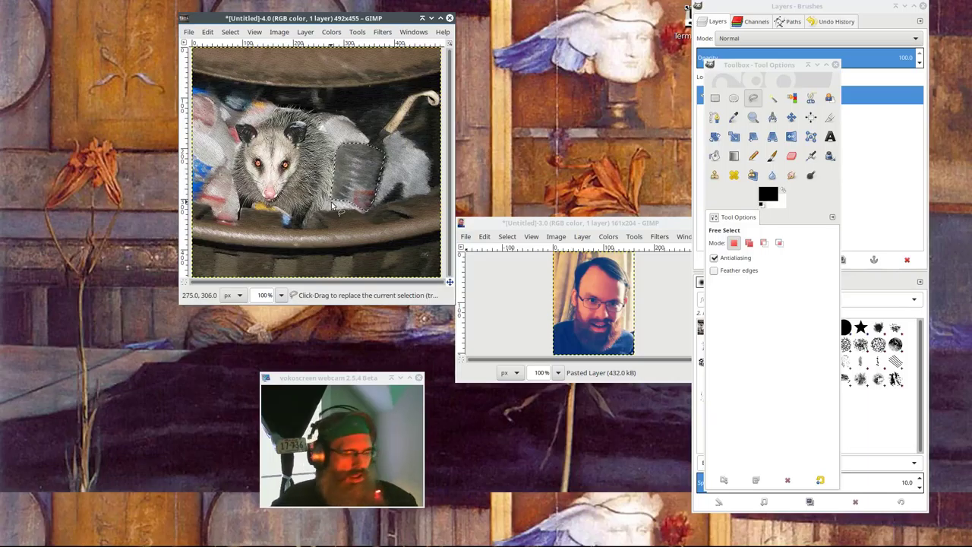
pyautogui.press('ctrl')
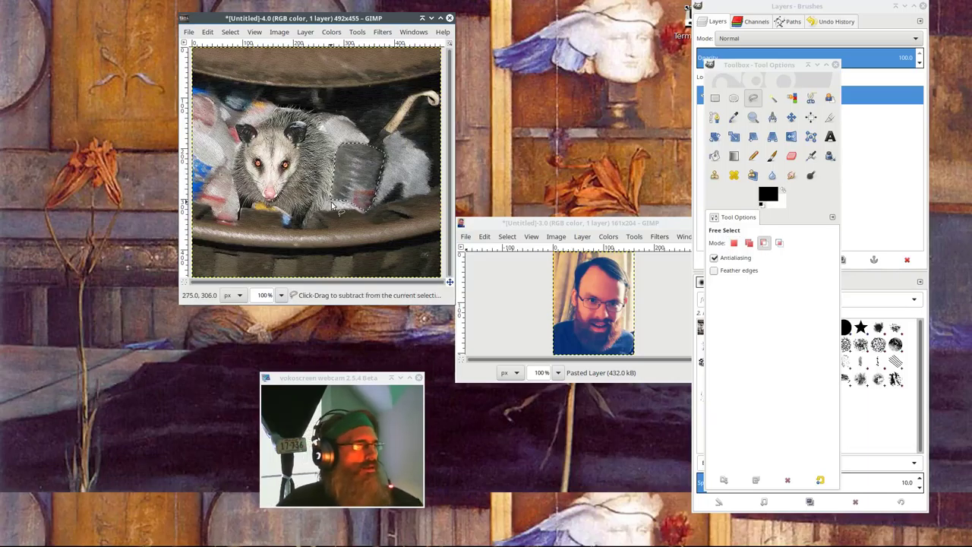
pyautogui.hotkey('ctrl', 'x')
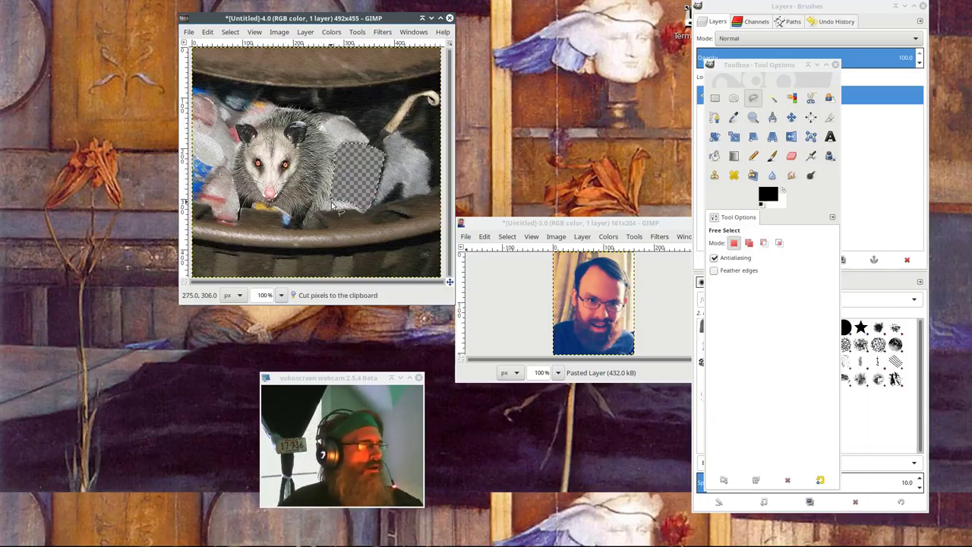
# Open the Layer menu
pyautogui.click(302, 35)
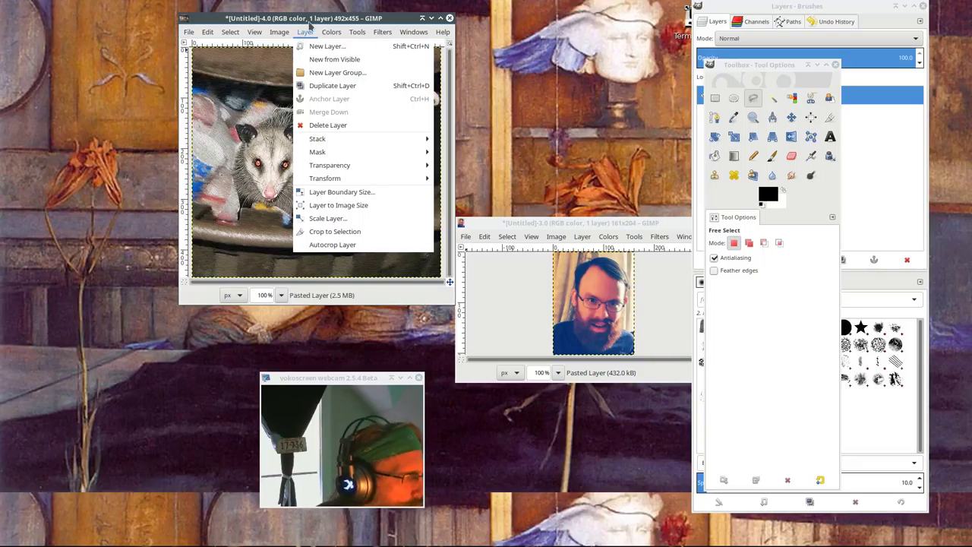
pyautogui.click(307, 31)
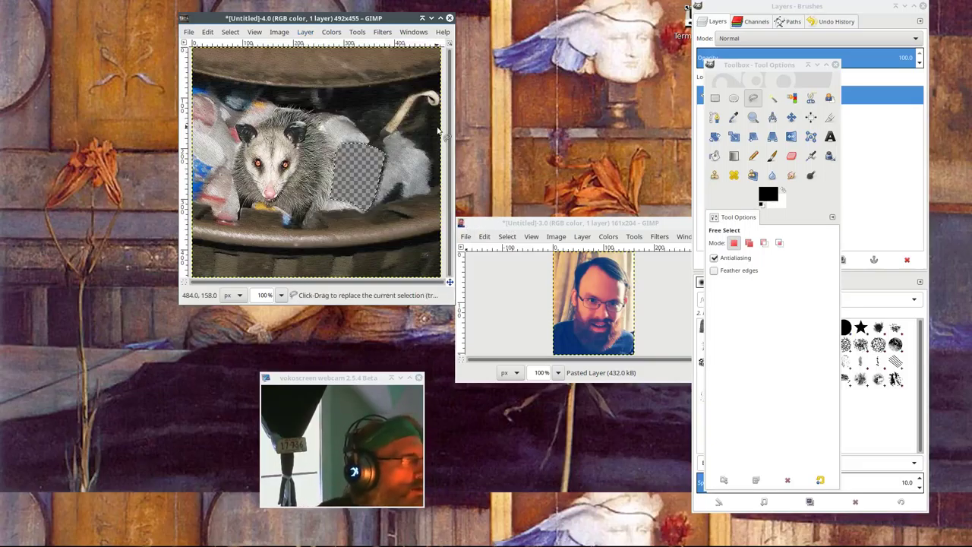
pyautogui.click(305, 32)
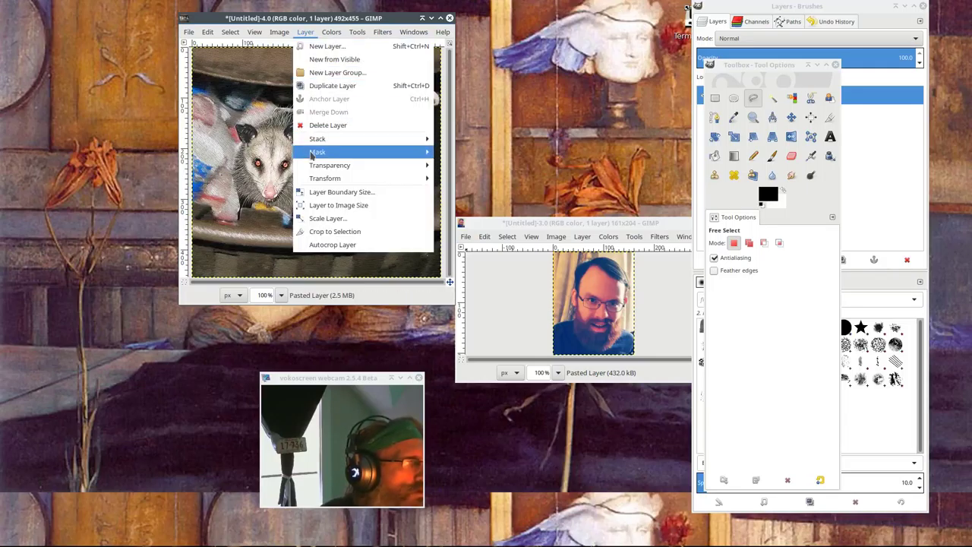
# Remove the layer's alpha channel, then add an alpha channel back
pyautogui.moveTo(315, 171)
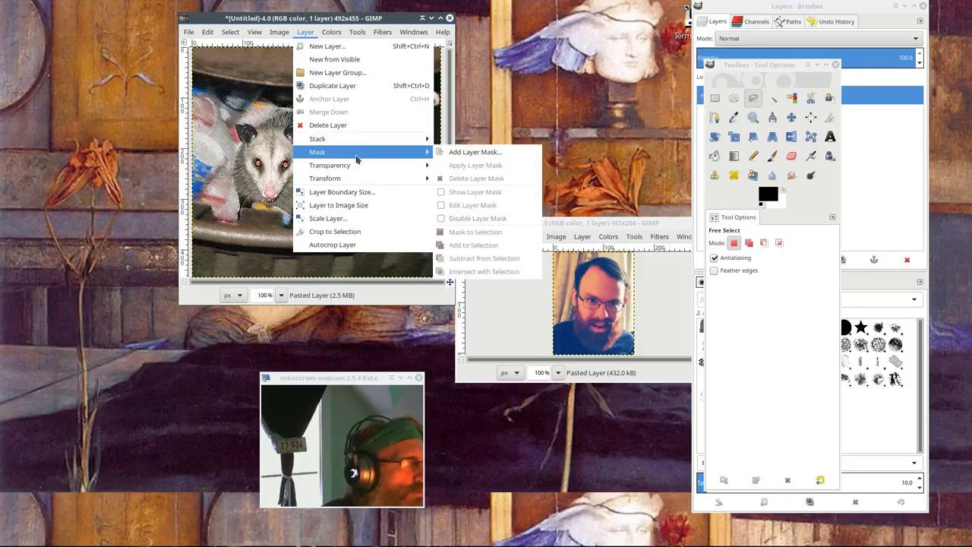
pyautogui.moveTo(363, 172)
pyautogui.click(457, 178)
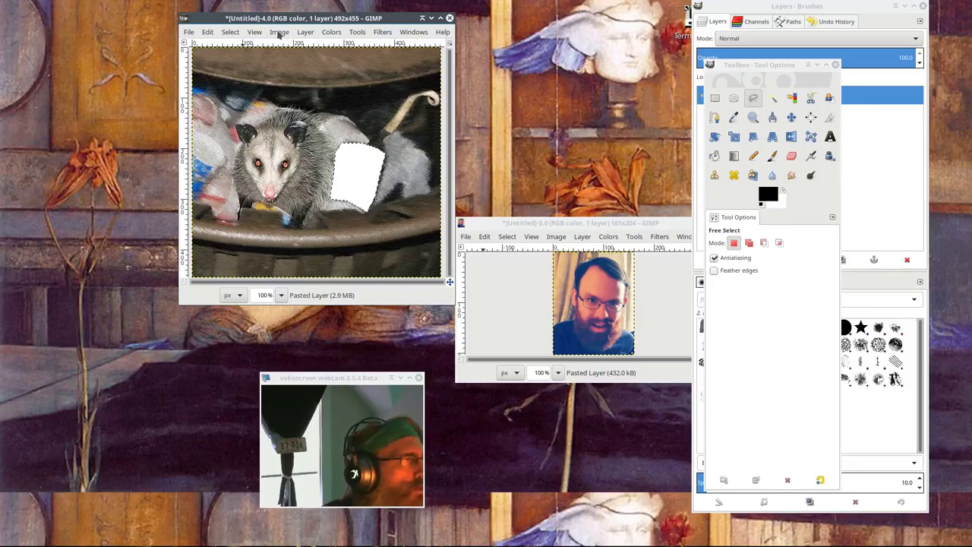
pyautogui.click(306, 32)
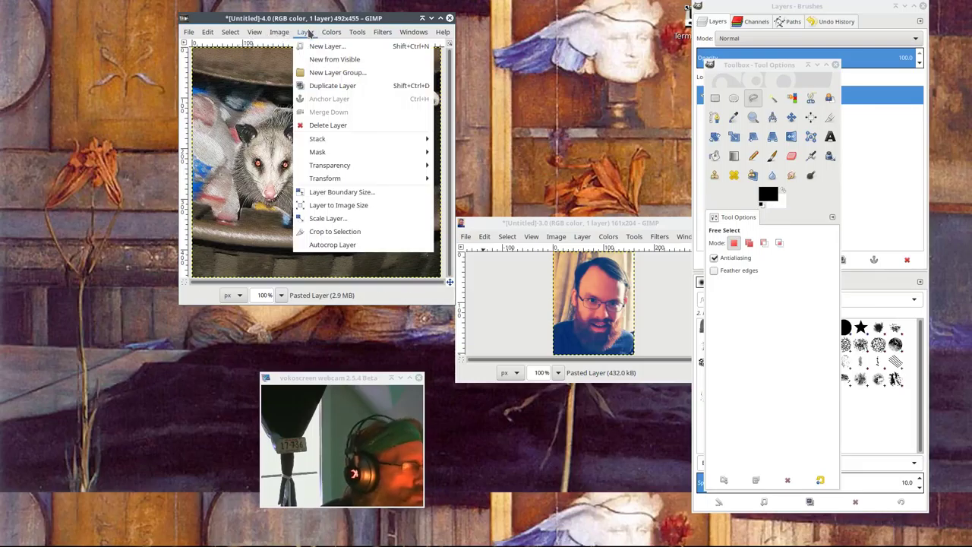
pyautogui.moveTo(332, 174)
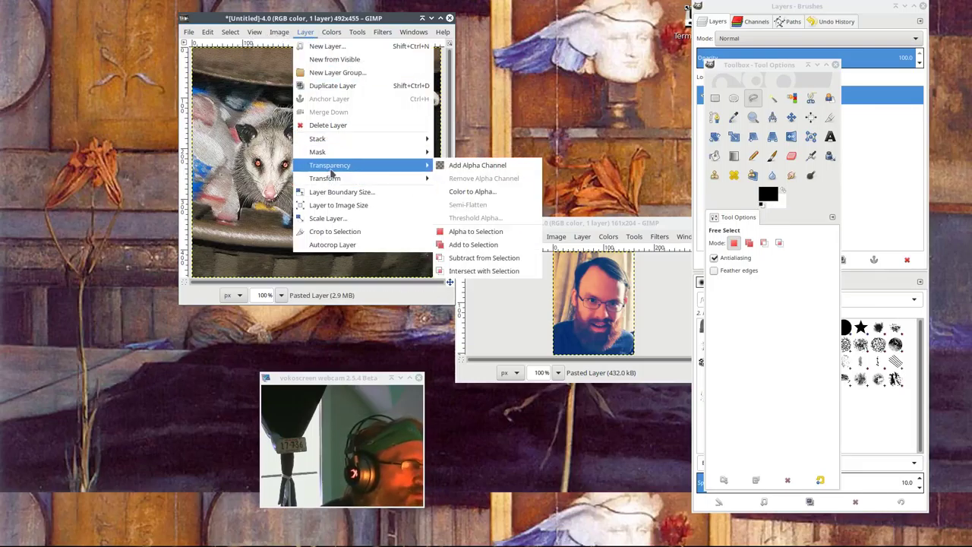
pyautogui.click(493, 165)
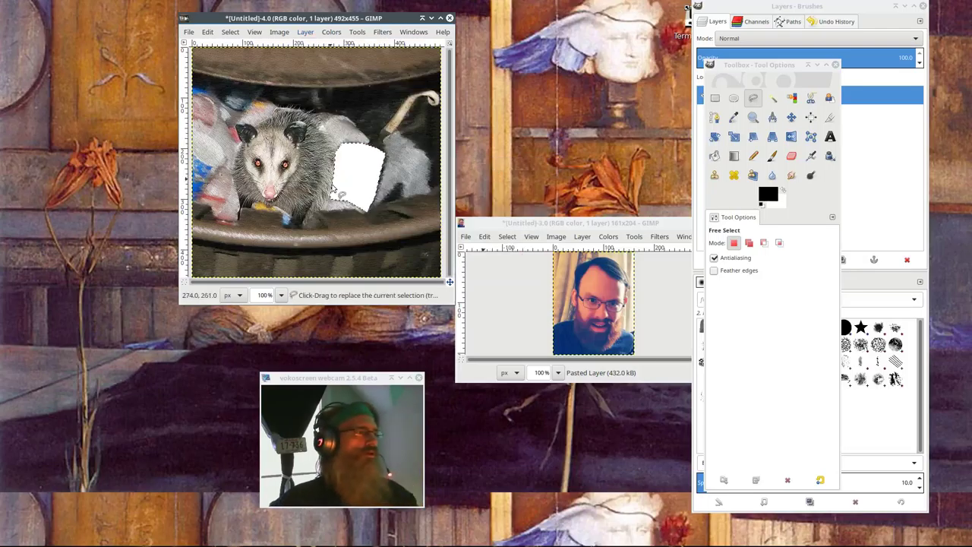
# Free-select the white patch and cut it to transparency, undoing an accidental full clear
pyautogui.moveTo(345, 208); pyautogui.dragTo(339, 141)
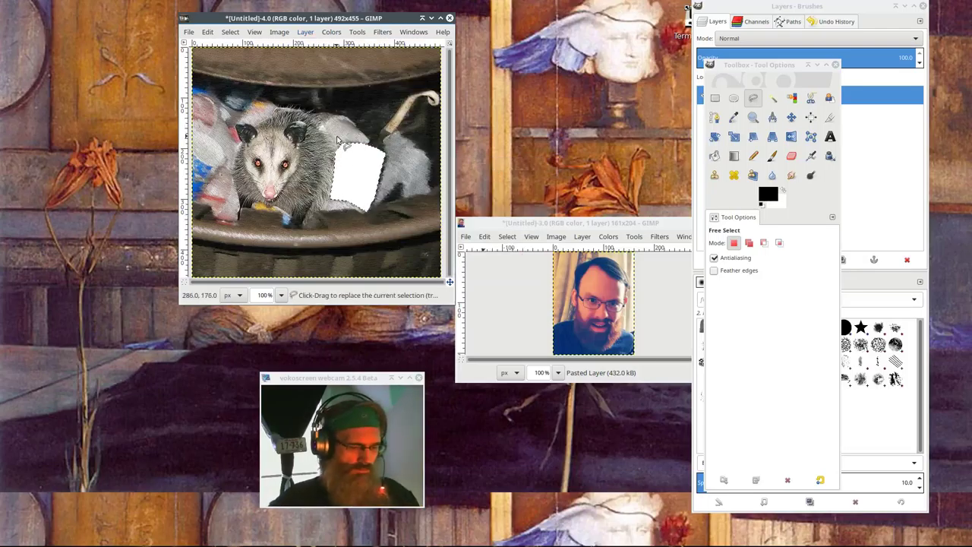
pyautogui.press('ctrl')
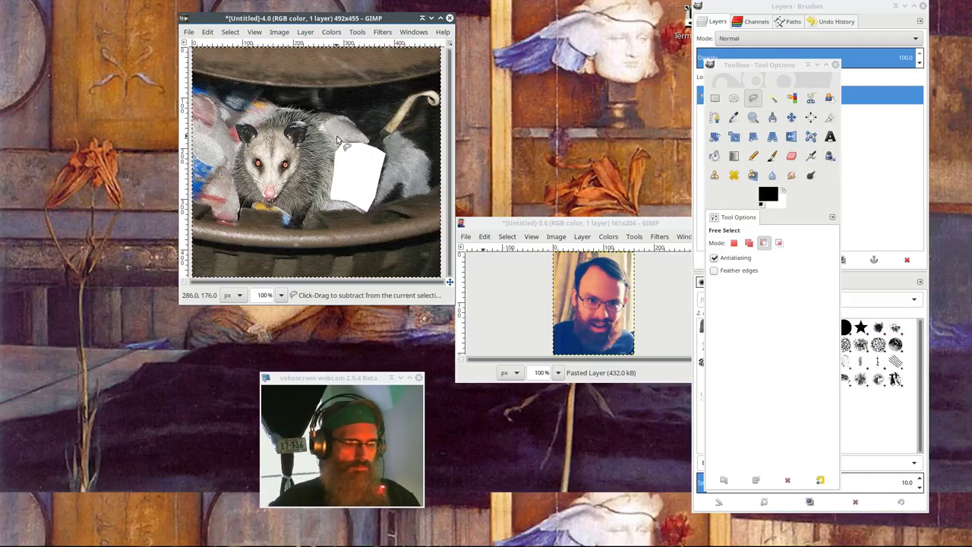
pyautogui.hotkey('ctrl', 'x')
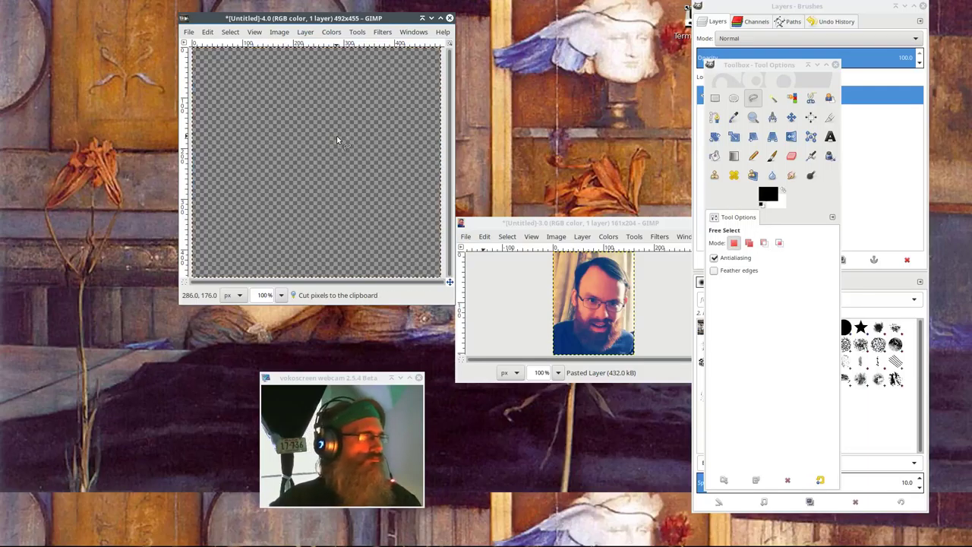
pyautogui.hotkey('ctrl', 'z')
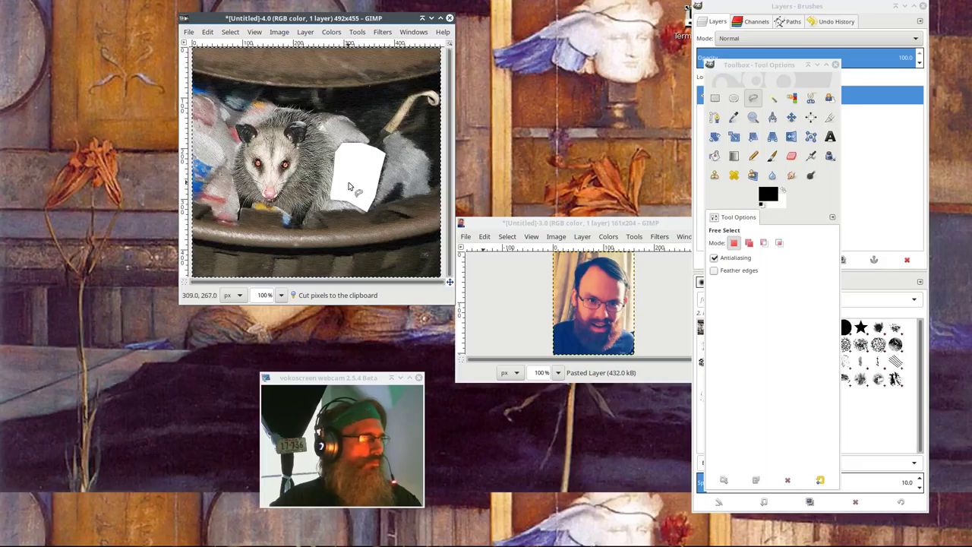
pyautogui.press('ctrl')
pyautogui.hotkey('ctrl', 'x')
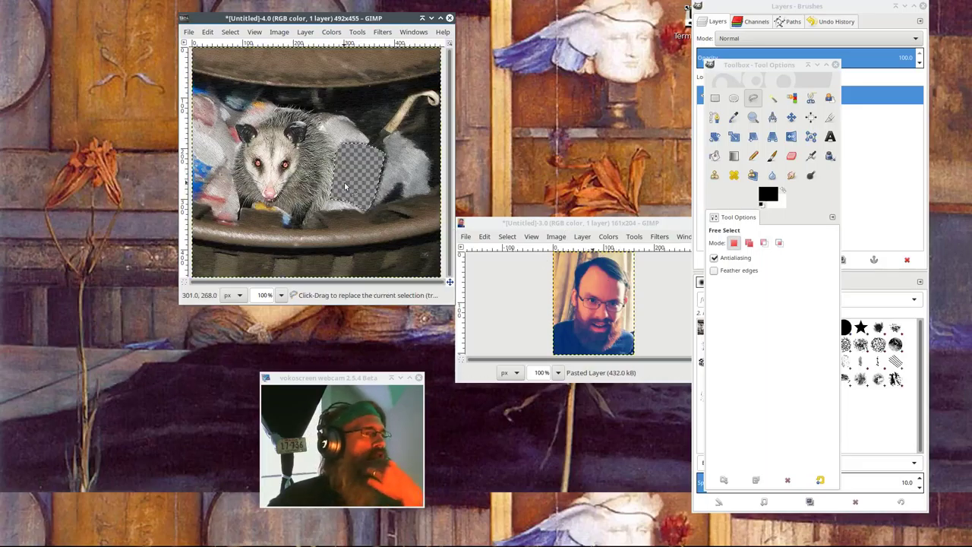
# Copy the face photo and rearrange the opossum window, tool panel and layers panel
pyautogui.moveTo(509, 220); pyautogui.dragTo(485, 98)
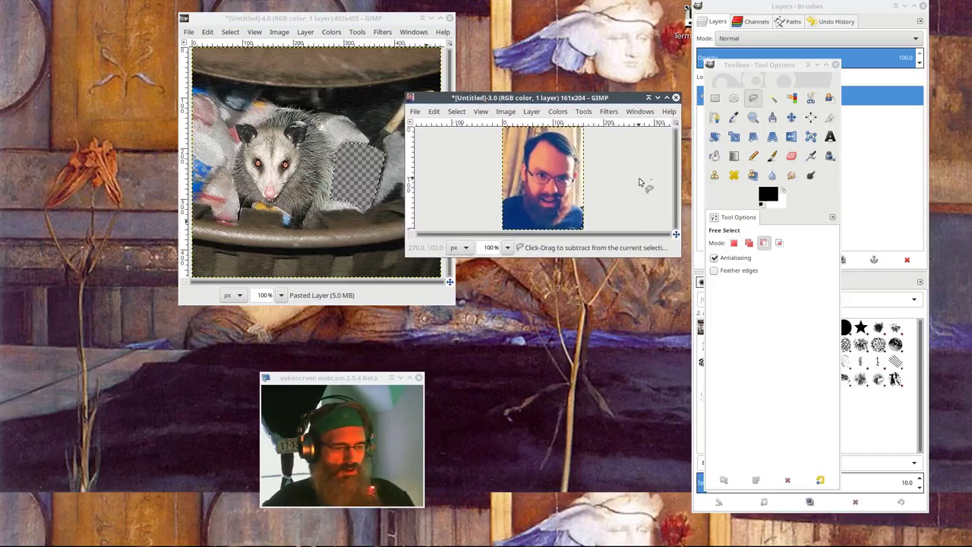
pyautogui.hotkey('ctrl', 'c')
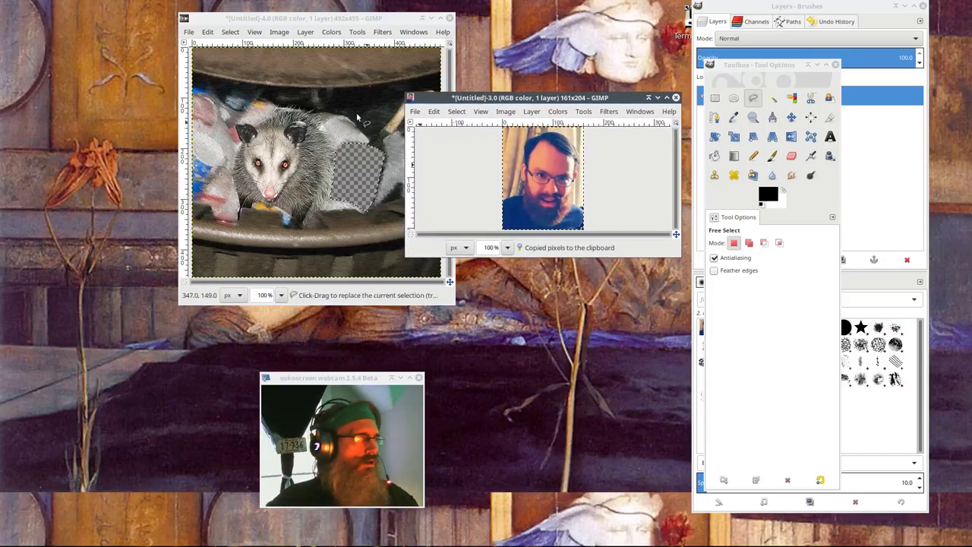
pyautogui.click(321, 21)
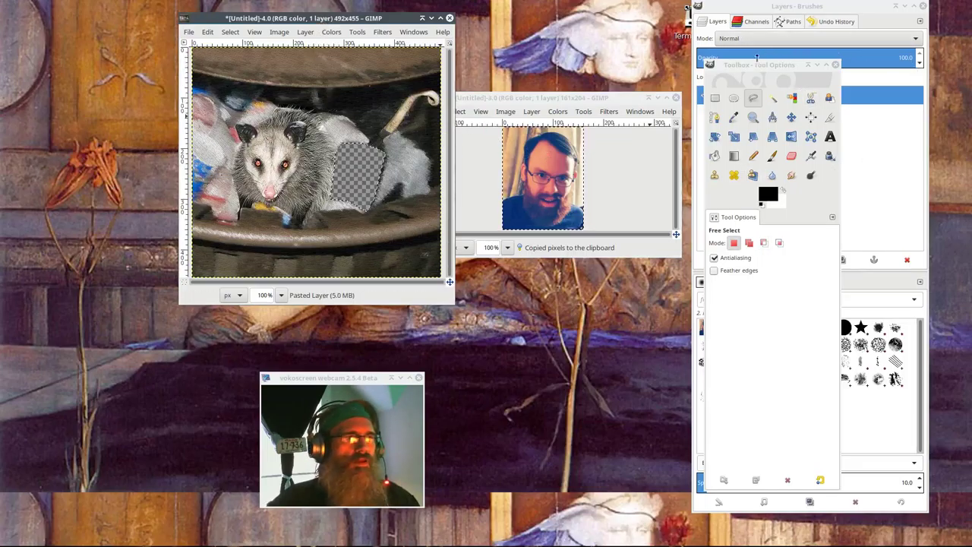
pyautogui.moveTo(752, 64); pyautogui.dragTo(575, 230)
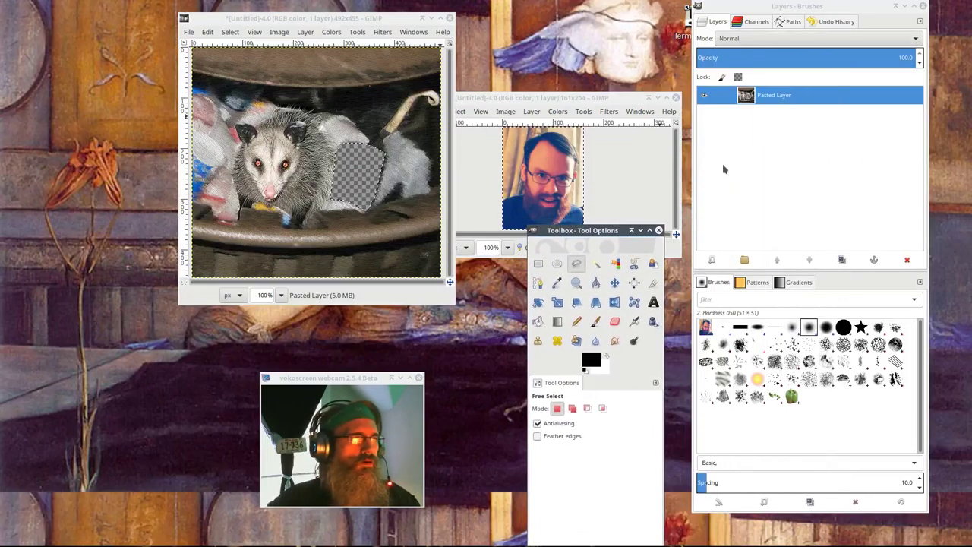
pyautogui.moveTo(745, 6)
pyautogui.mouseDown()
pyautogui.moveTo(189, 102)
pyautogui.moveTo(83, 104)
pyautogui.mouseUp()
pyautogui.moveTo(323, 17); pyautogui.dragTo(454, 6)
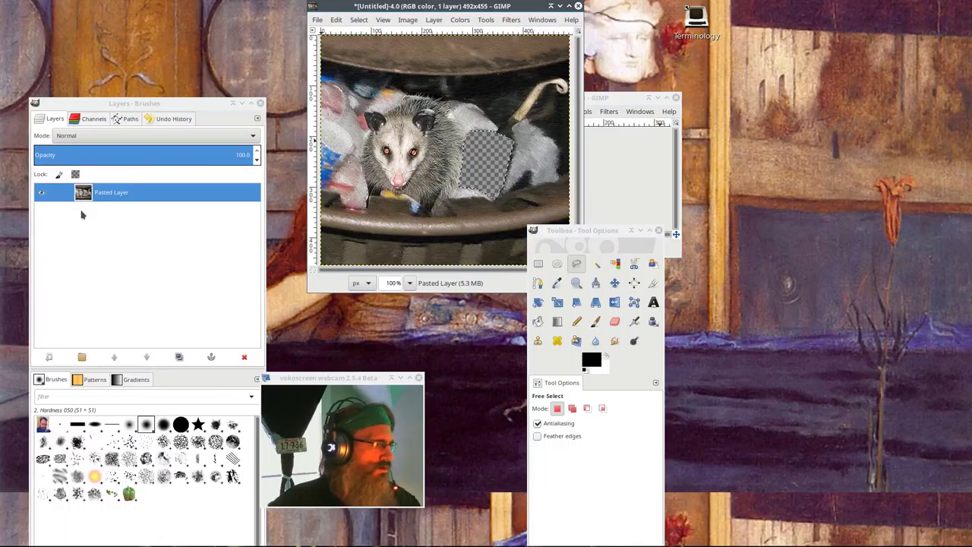
# Add a new white-filled layer to the opossum image
pyautogui.click(85, 231)
pyautogui.rightClick(85, 230)
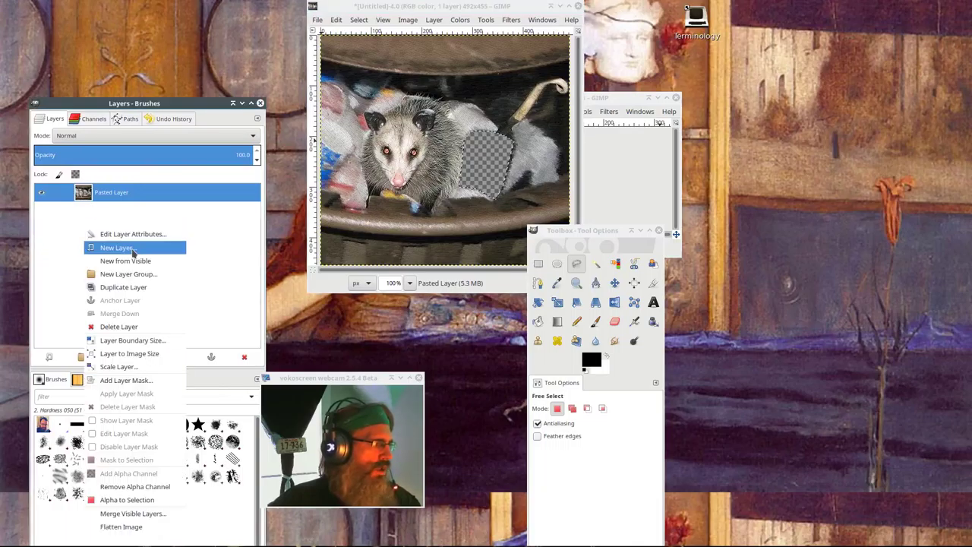
pyautogui.click(132, 246)
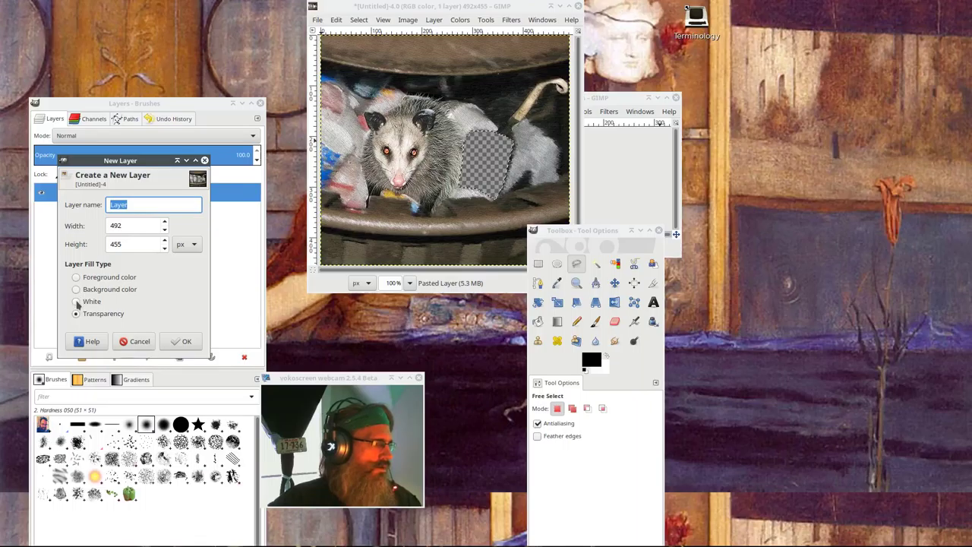
pyautogui.click(77, 302)
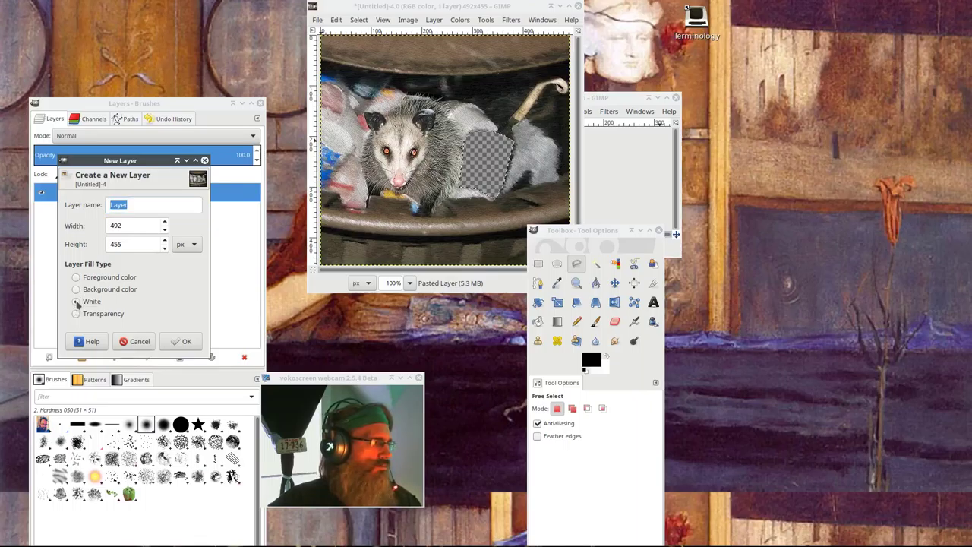
pyautogui.click(180, 343)
# Move the white layer beneath the opossum photo layer
pyautogui.click(456, 100)
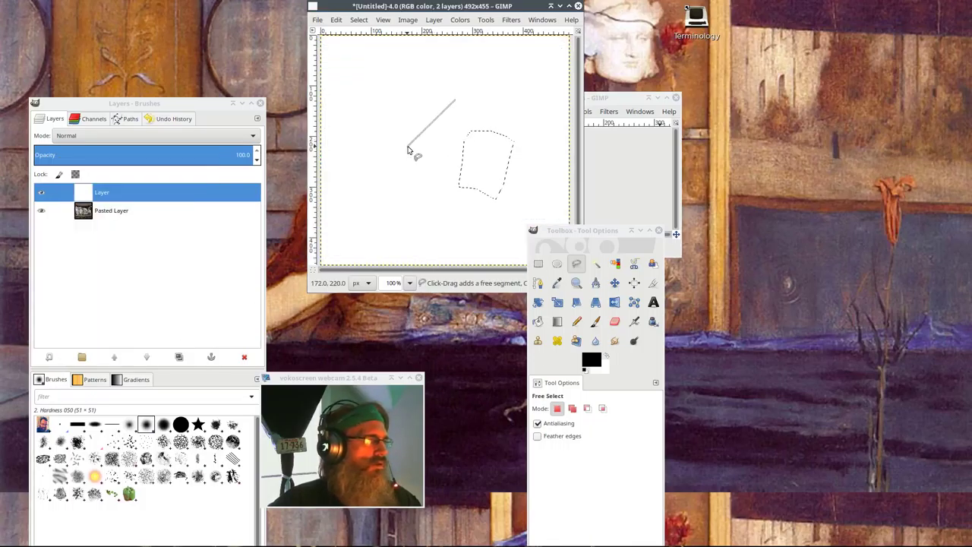
pyautogui.click(110, 278)
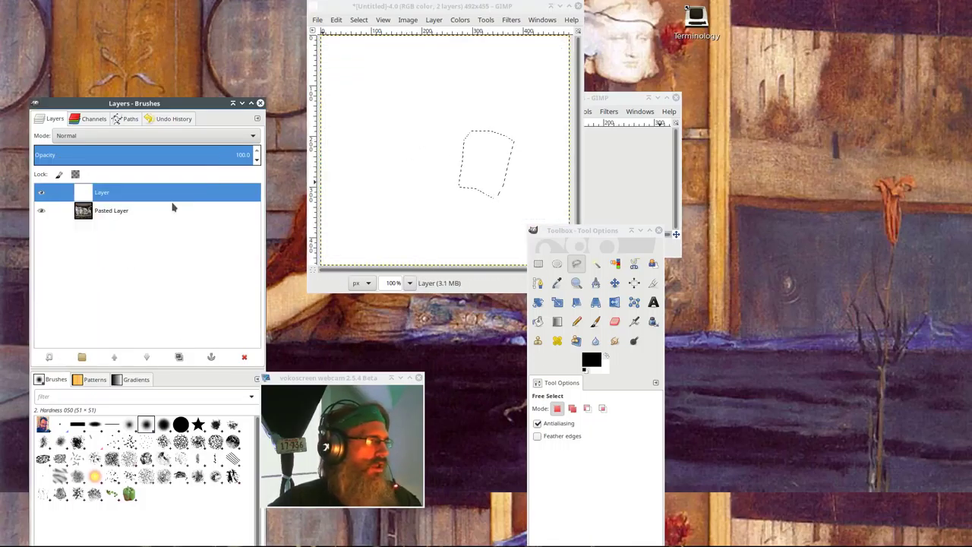
pyautogui.moveTo(157, 194); pyautogui.dragTo(153, 238)
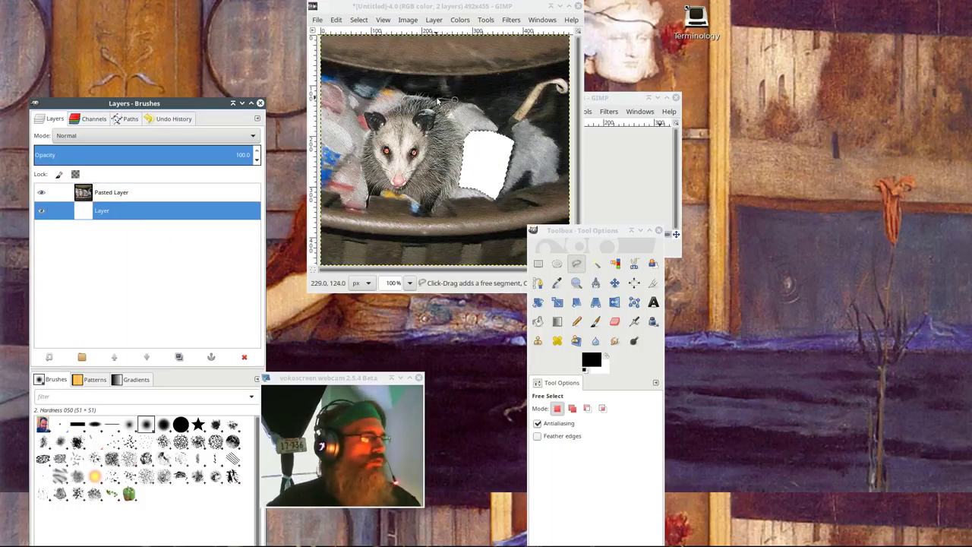
pyautogui.click(454, 100)
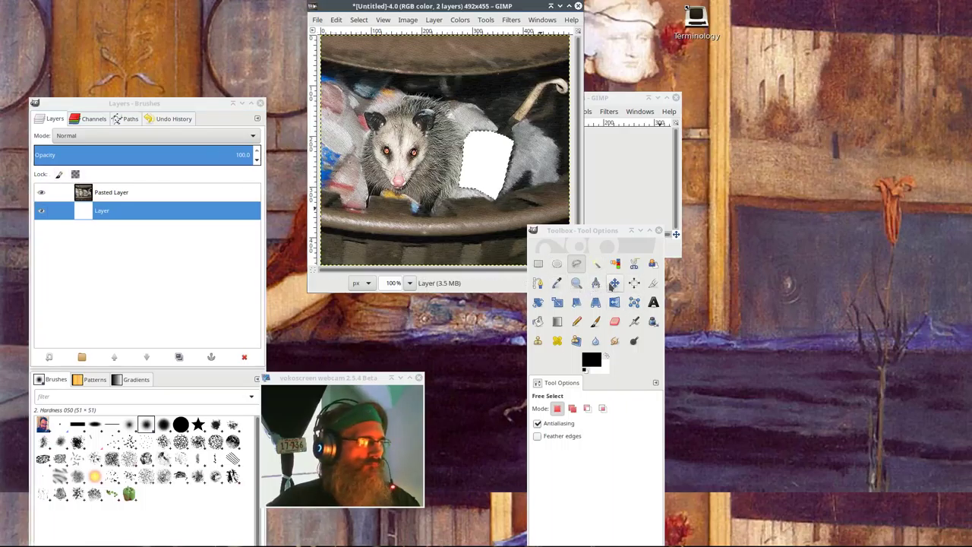
pyautogui.click(614, 282)
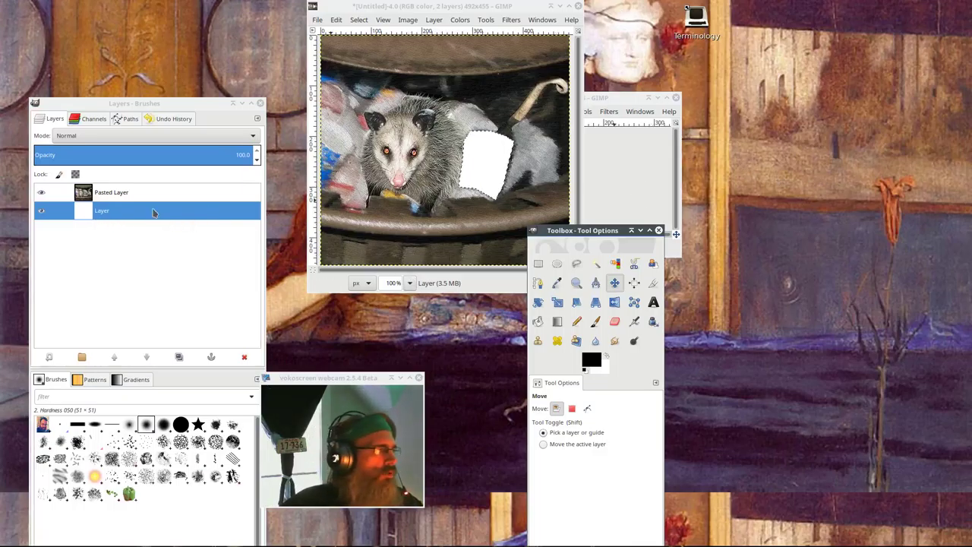
# Hide the opossum layer and bring the 161×204 portrait window into view
pyautogui.click(57, 194)
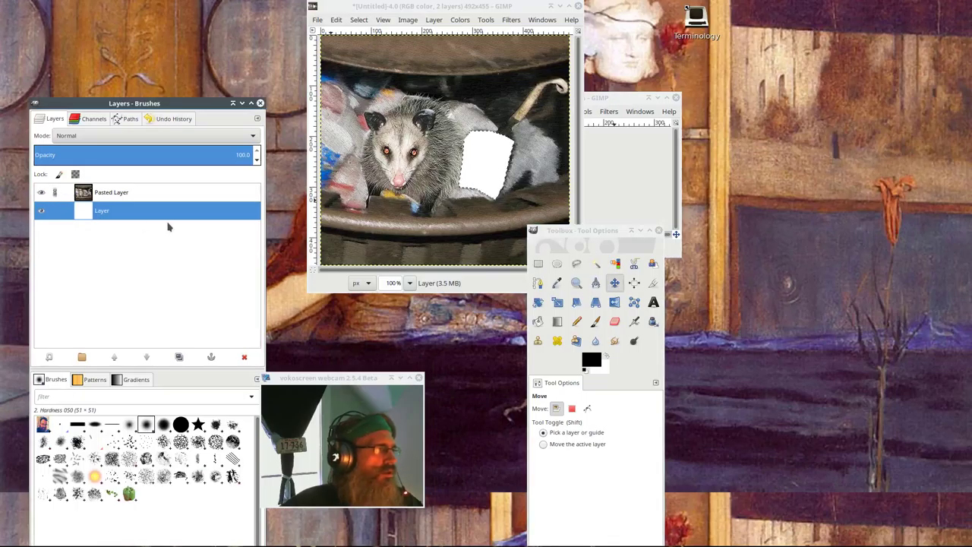
pyautogui.moveTo(154, 103)
pyautogui.mouseDown()
pyautogui.moveTo(190, 18)
pyautogui.moveTo(185, 6)
pyautogui.moveTo(157, 17)
pyautogui.mouseUp()
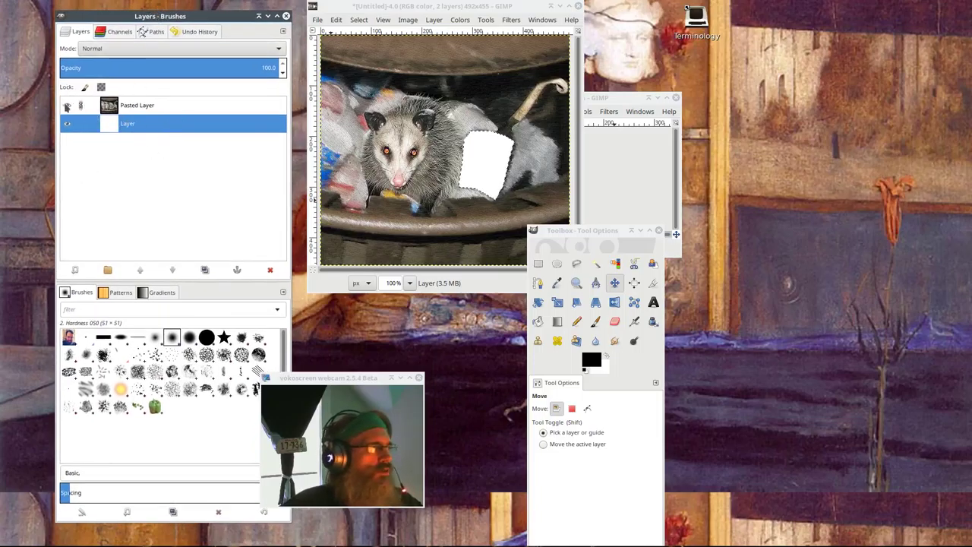
pyautogui.click(68, 108)
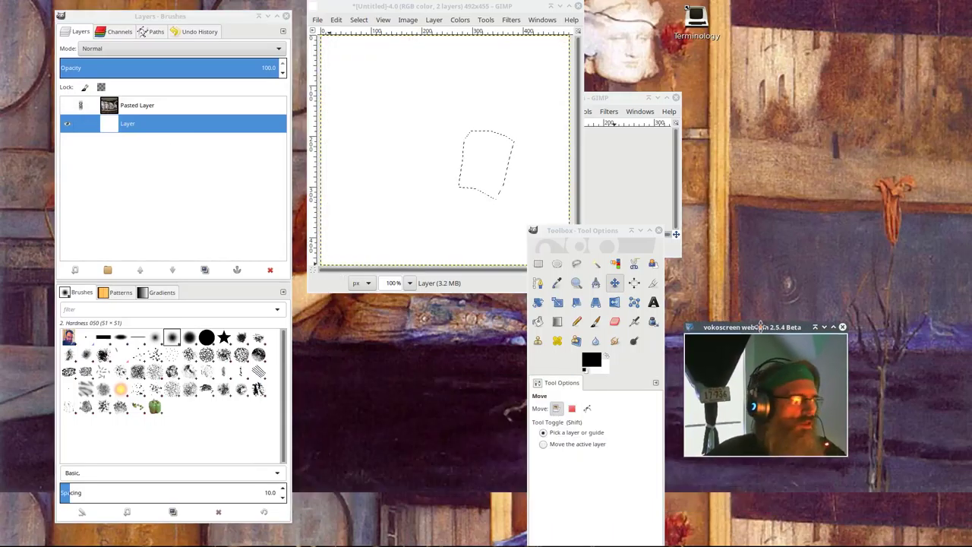
pyautogui.moveTo(410, 6); pyautogui.dragTo(281, 52)
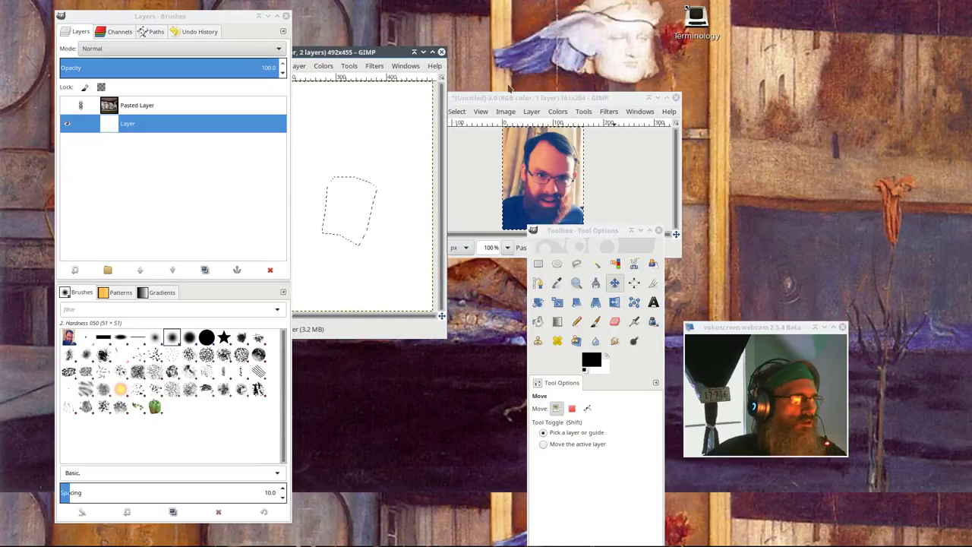
pyautogui.moveTo(512, 97); pyautogui.dragTo(738, 94)
# Paste the face with Ctrl+V, shift it up, and toggle the opossum layer to check placement
pyautogui.moveTo(448, 121); pyautogui.dragTo(562, 122)
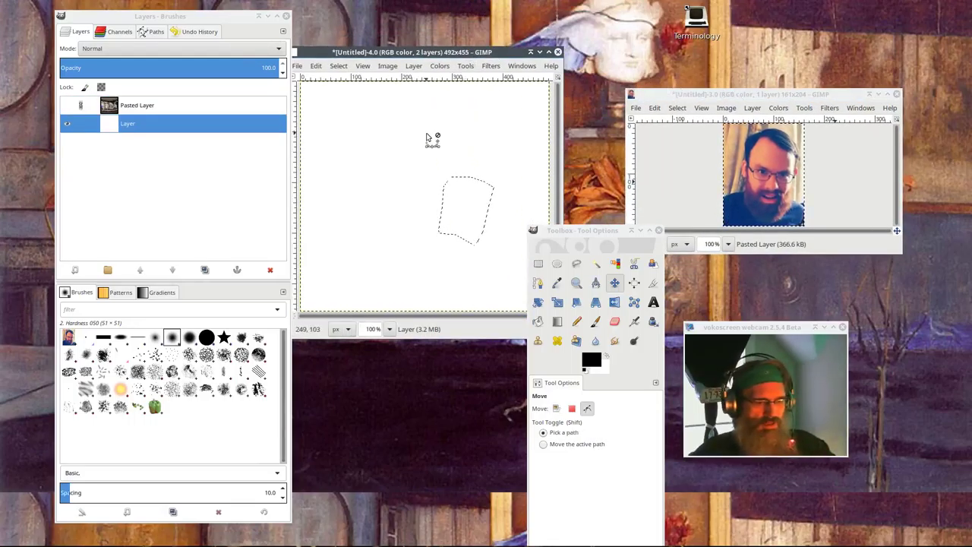
pyautogui.hotkey('ctrl', 'v')
pyautogui.click(556, 408)
pyautogui.moveTo(447, 207)
pyautogui.mouseDown()
pyautogui.moveTo(445, 187)
pyautogui.moveTo(445, 199)
pyautogui.mouseUp()
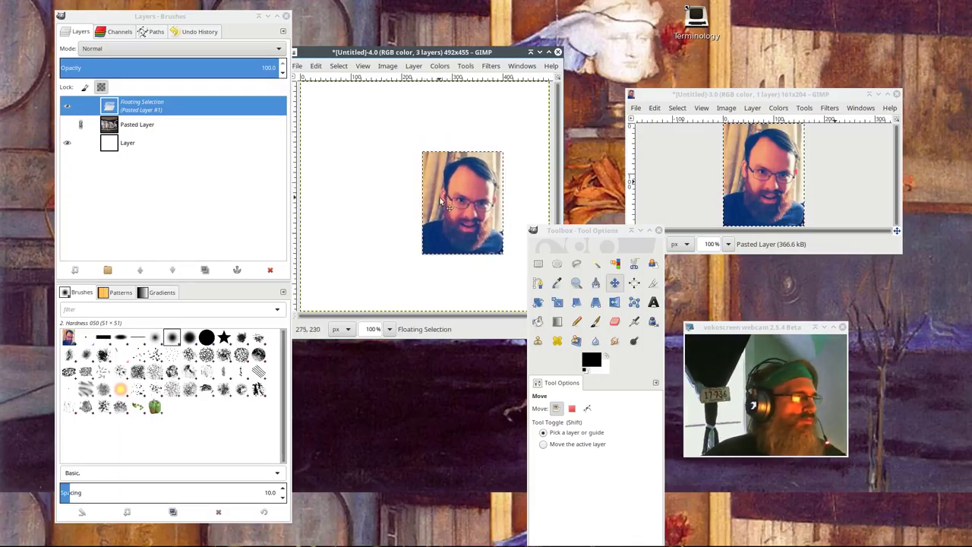
pyautogui.click(66, 126)
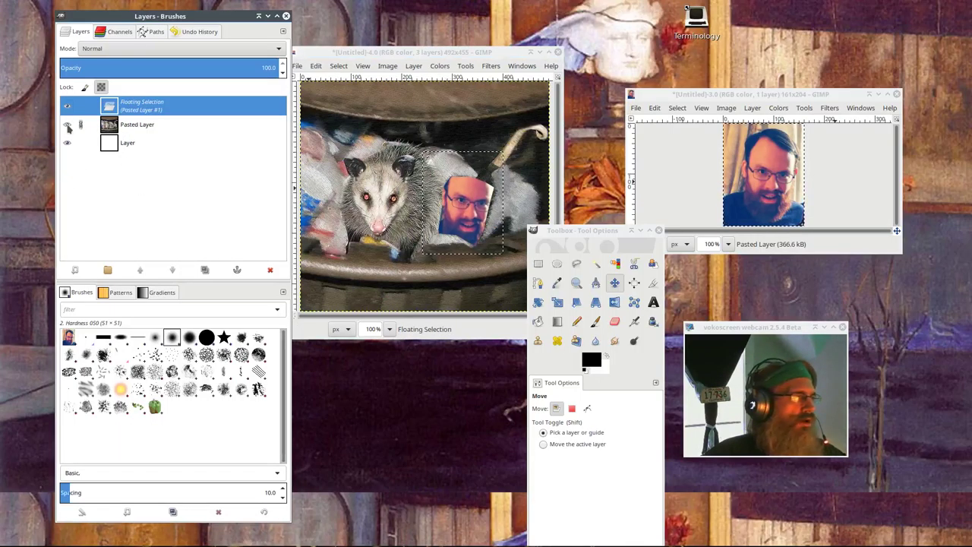
pyautogui.click(67, 126)
pyautogui.click(67, 126)
pyautogui.click(67, 126)
pyautogui.click(67, 126)
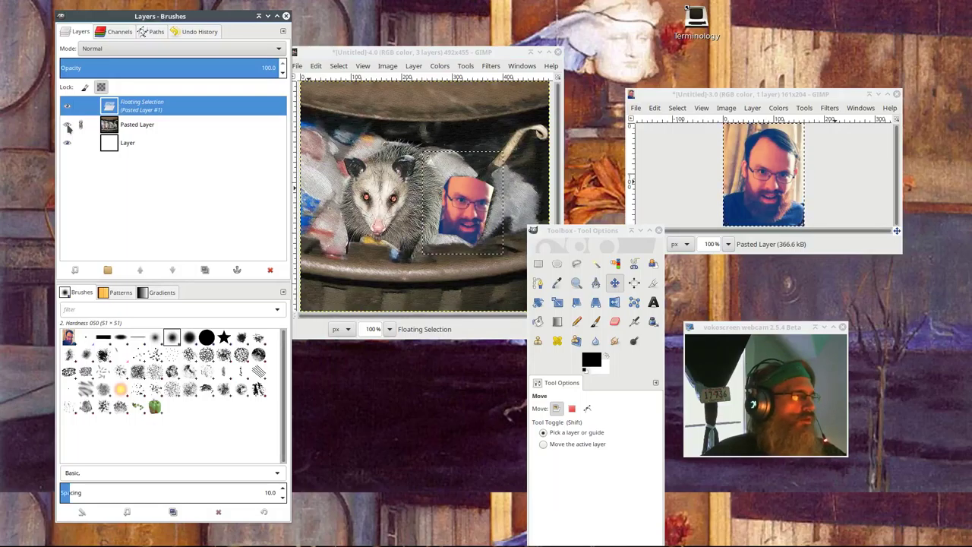
pyautogui.moveTo(591, 234); pyautogui.dragTo(930, 250)
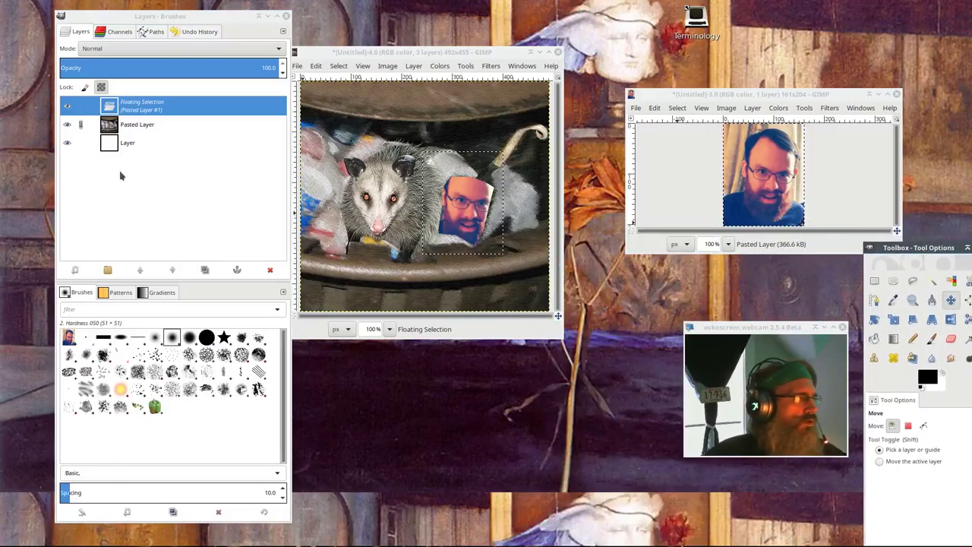
# Scale the pasted face down to about 123×156 and move it toward the hole
pyautogui.hotkey('shift', 's')
pyautogui.click(473, 256)
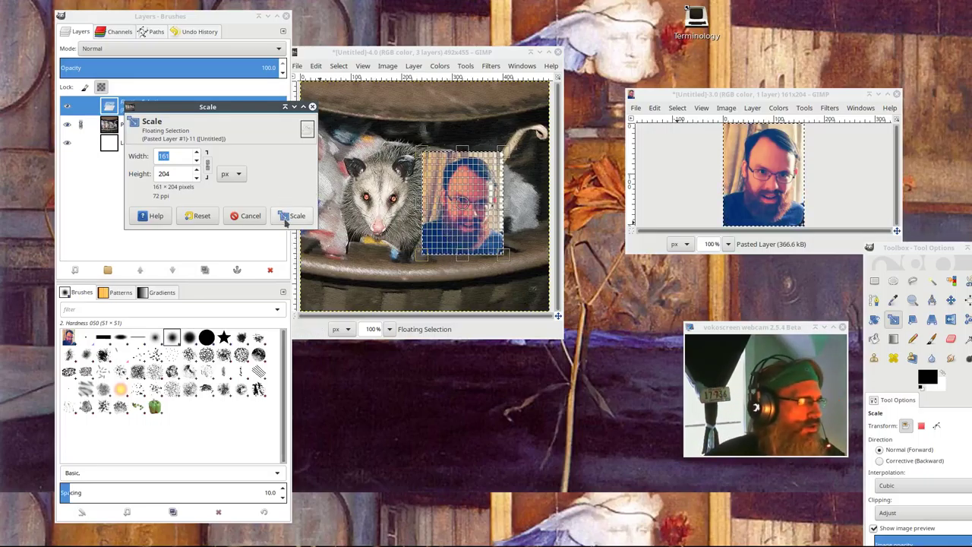
pyautogui.moveTo(428, 265); pyautogui.dragTo(451, 240)
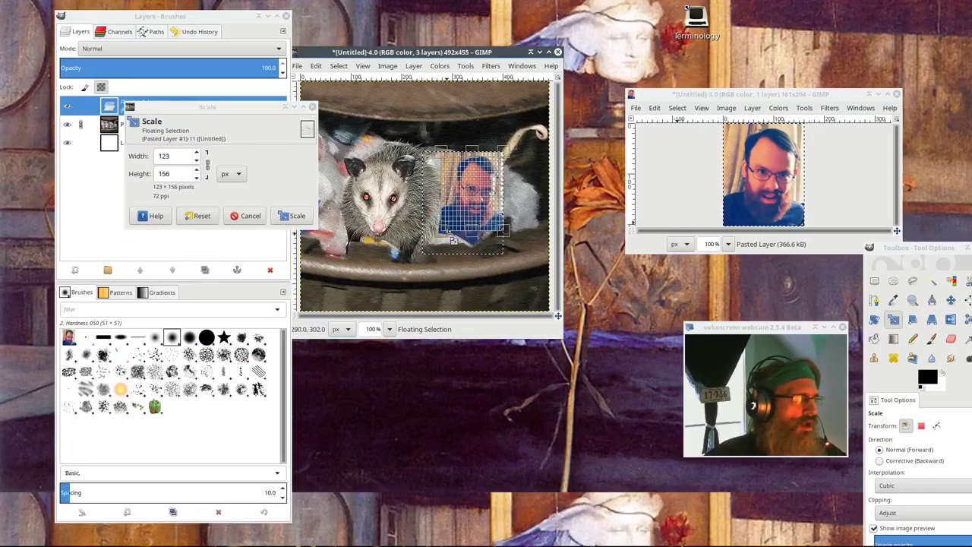
pyautogui.click(291, 216)
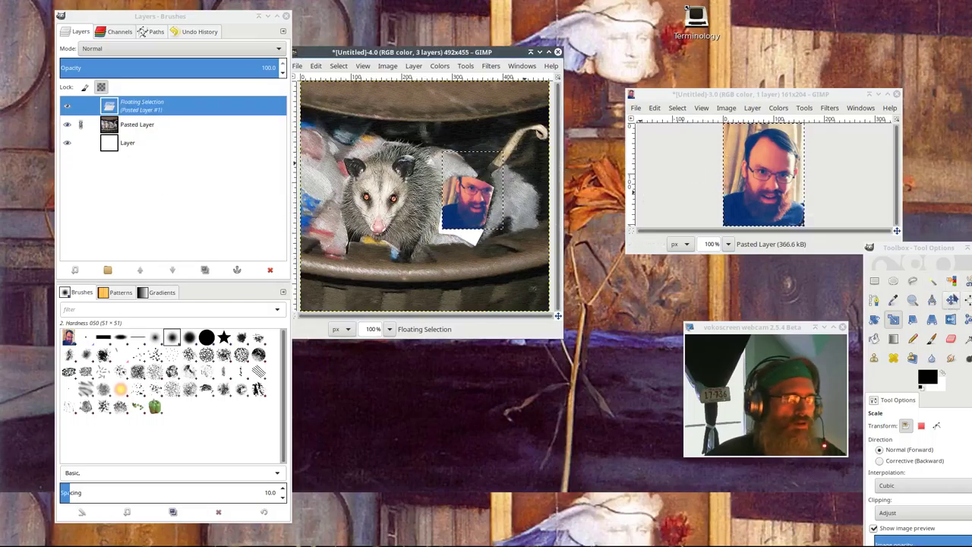
pyautogui.moveTo(927, 251); pyautogui.dragTo(623, 213)
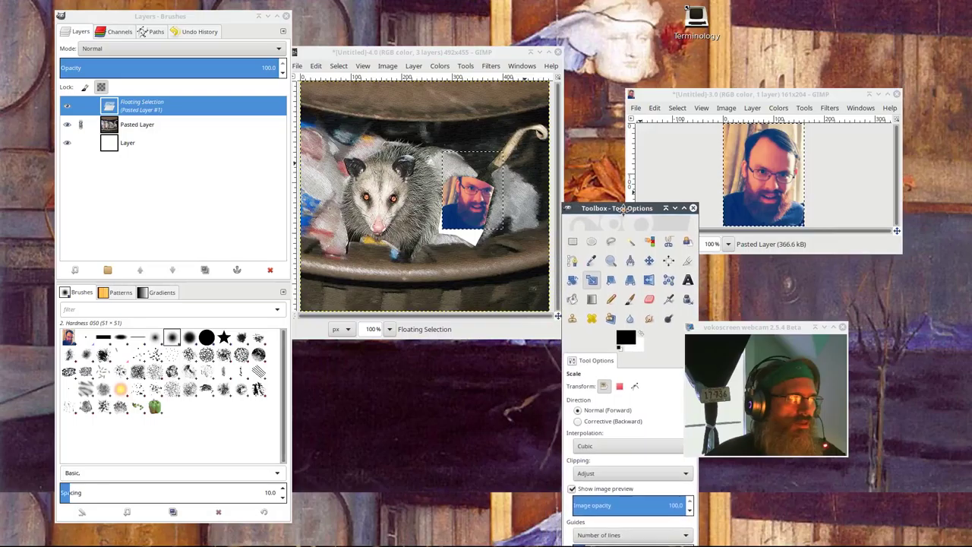
pyautogui.click(650, 260)
pyautogui.moveTo(478, 213); pyautogui.dragTo(473, 228)
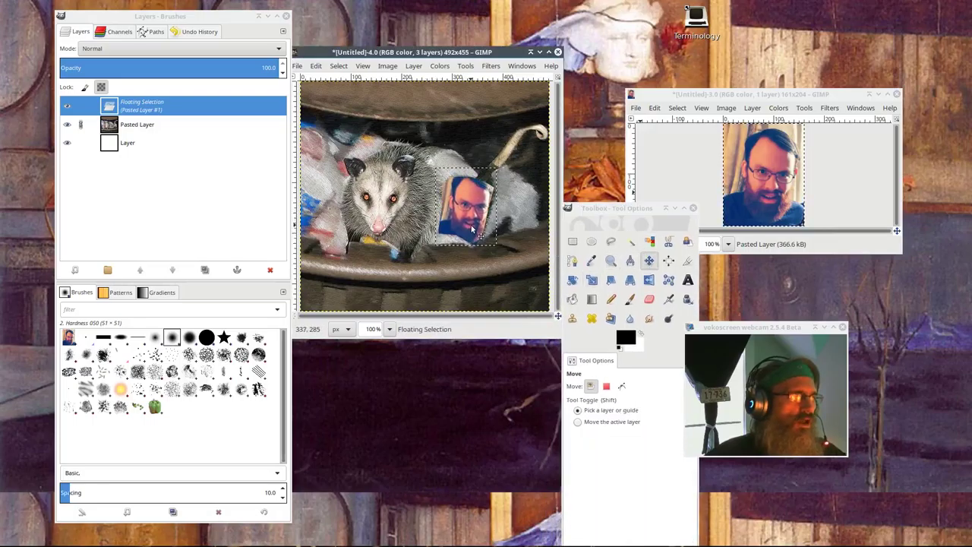
# Shrink the face further and nudge it into place inside the hole
pyautogui.hotkey('shift', 's')
pyautogui.click(492, 273)
pyautogui.moveTo(441, 258); pyautogui.dragTo(455, 238)
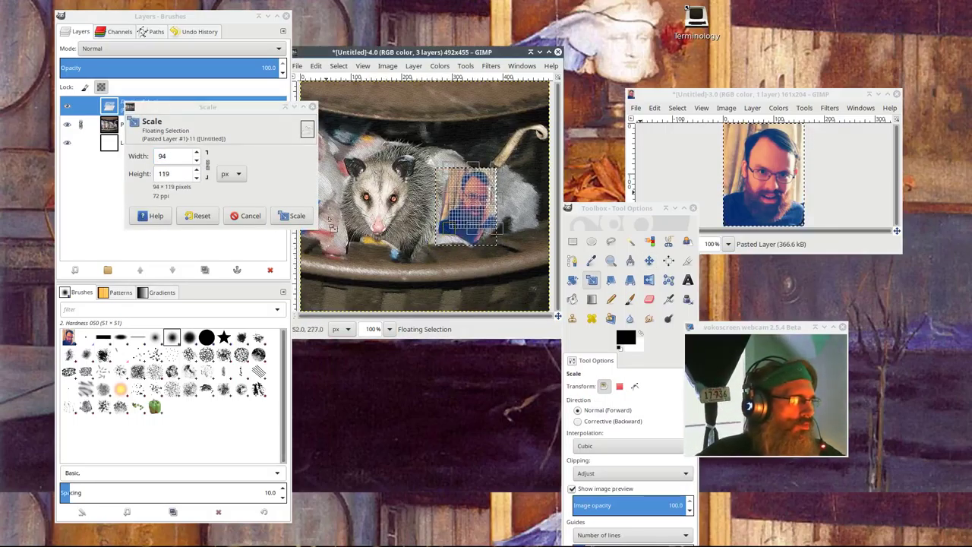
pyautogui.click(298, 217)
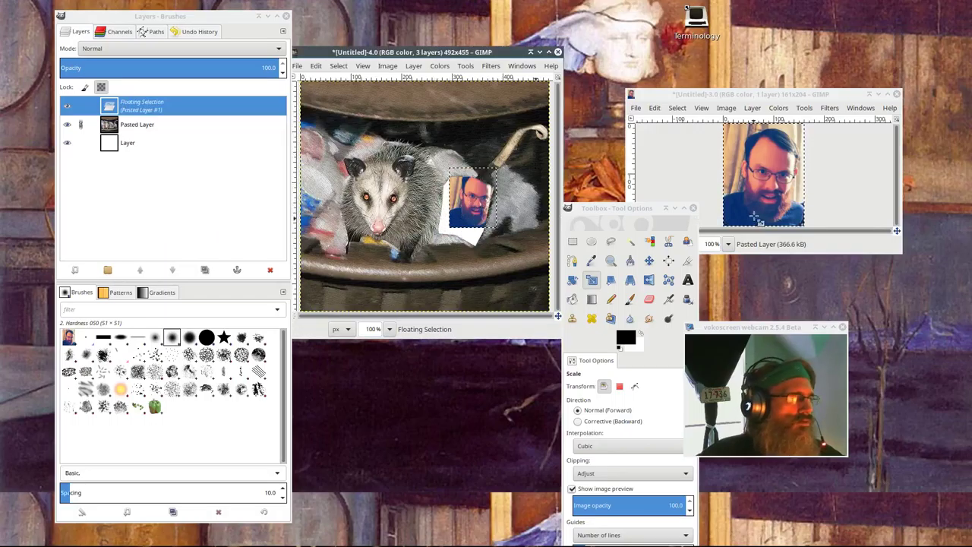
pyautogui.click(649, 261)
pyautogui.moveTo(469, 217); pyautogui.dragTo(473, 234)
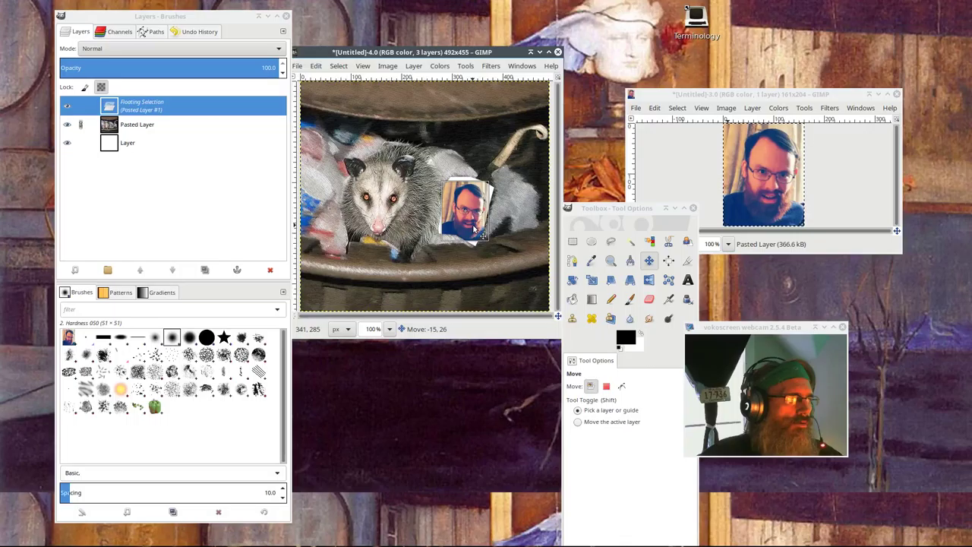
pyautogui.moveTo(474, 227); pyautogui.dragTo(474, 228)
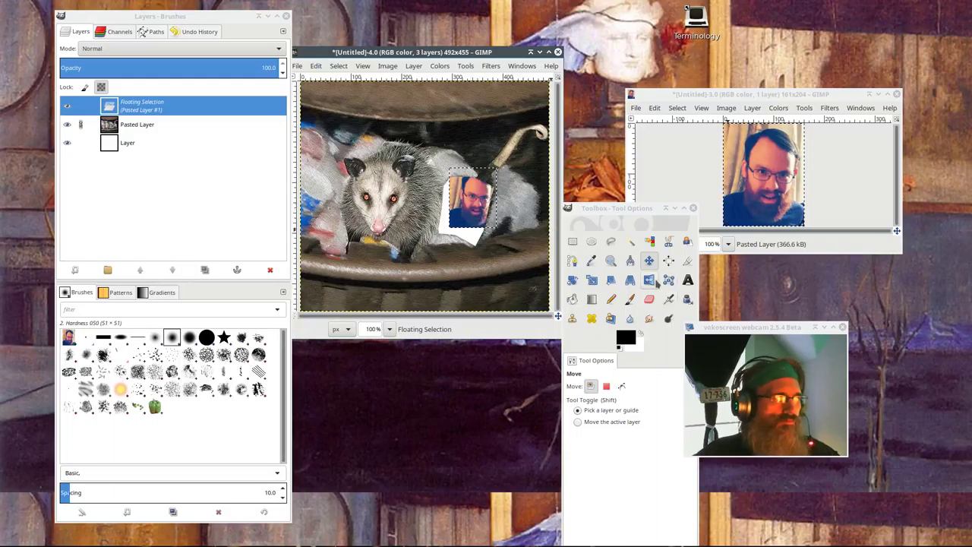
pyautogui.moveTo(468, 212); pyautogui.dragTo(459, 224)
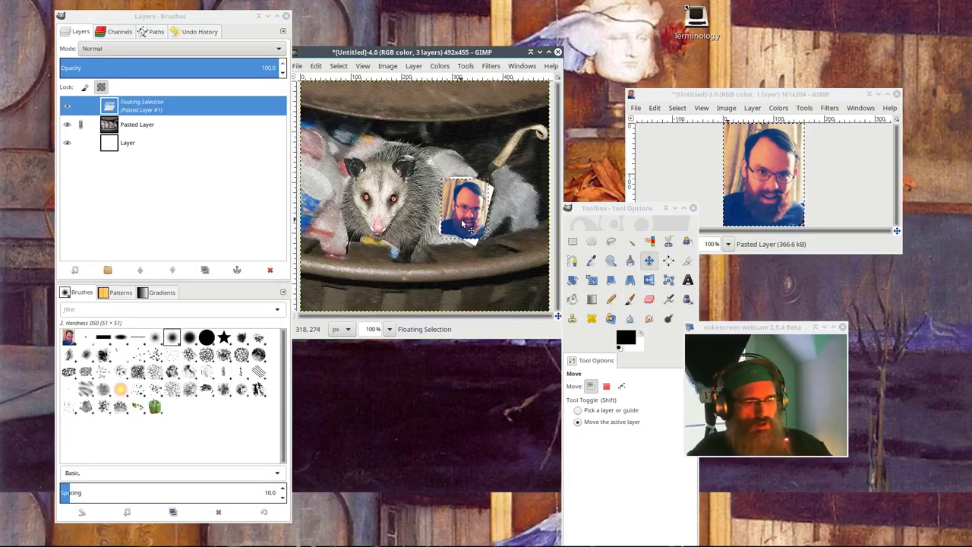
# Rotate the pasted face by about 14.76° so it lines up with the hole's angle
pyautogui.hotkey('shift', 'r')
pyautogui.click(466, 224)
pyautogui.moveTo(465, 225); pyautogui.dragTo(459, 229)
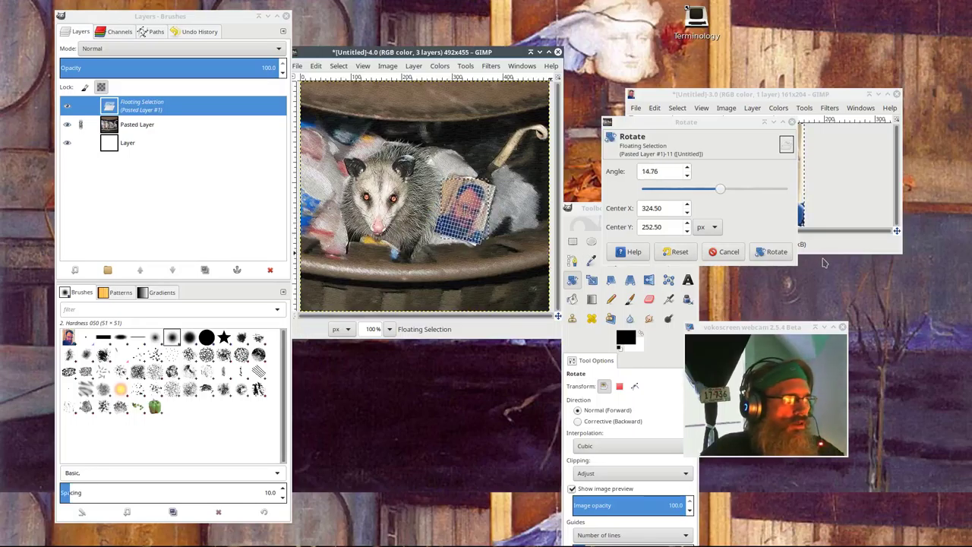
pyautogui.click(774, 252)
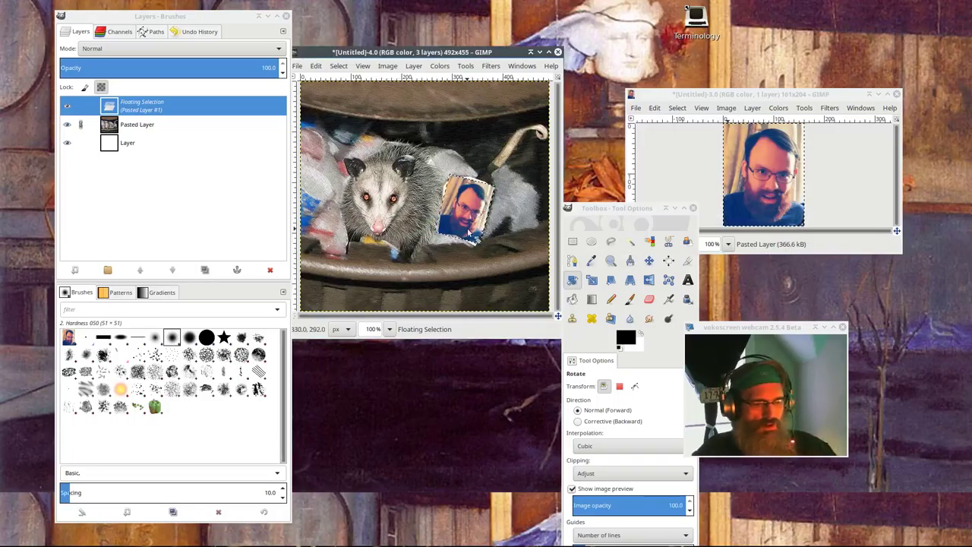
# Scale the tilted face up slightly and nudge it right and up into the hole
pyautogui.hotkey('shift', 's')
pyautogui.click(464, 225)
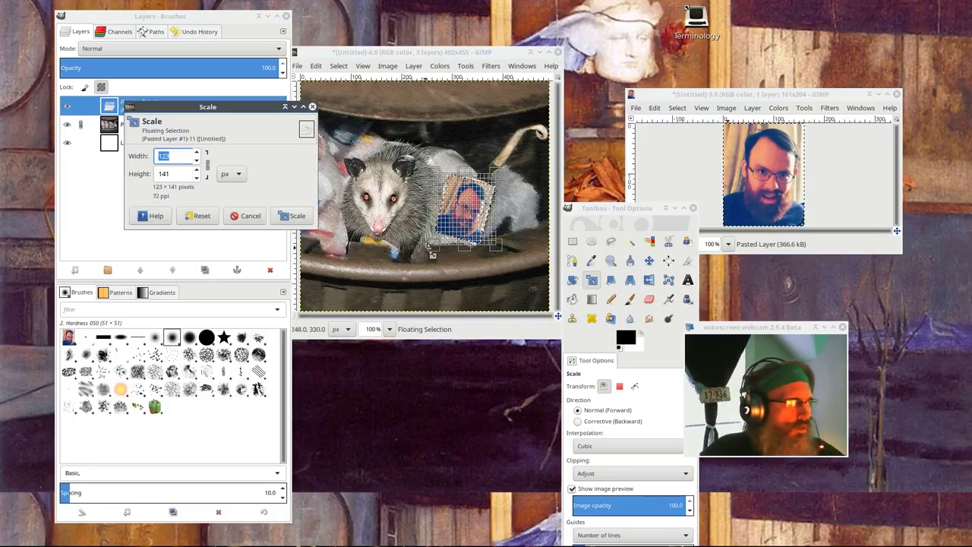
pyautogui.moveTo(441, 255); pyautogui.dragTo(427, 260)
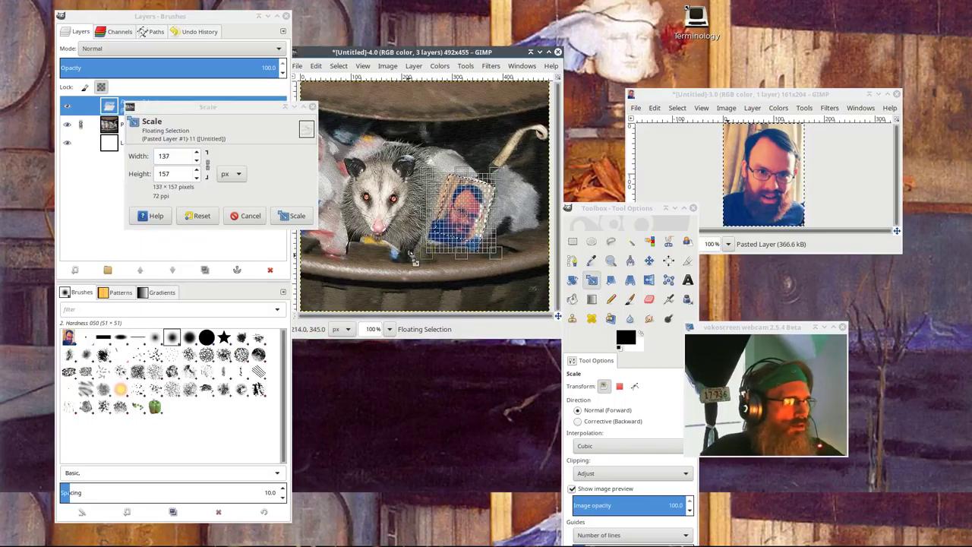
pyautogui.click(297, 217)
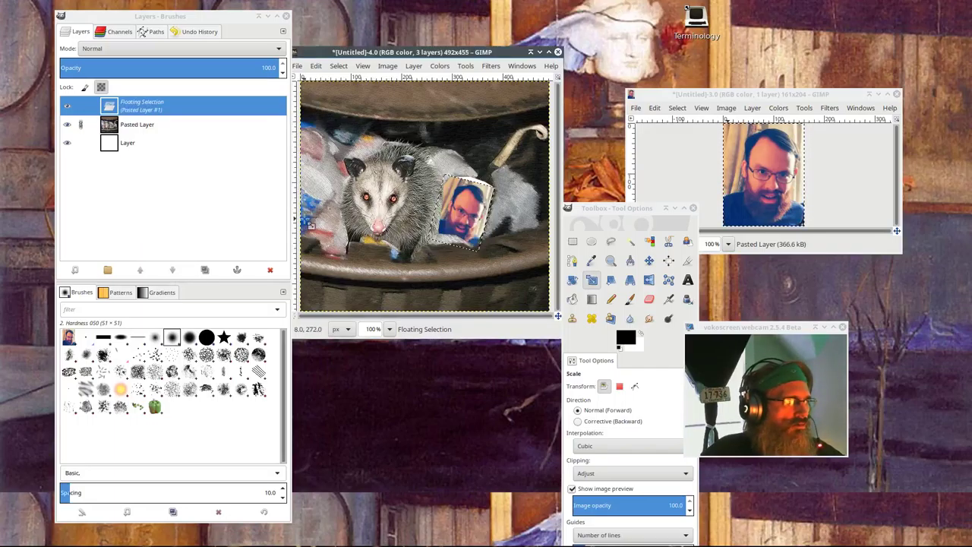
pyautogui.click(649, 261)
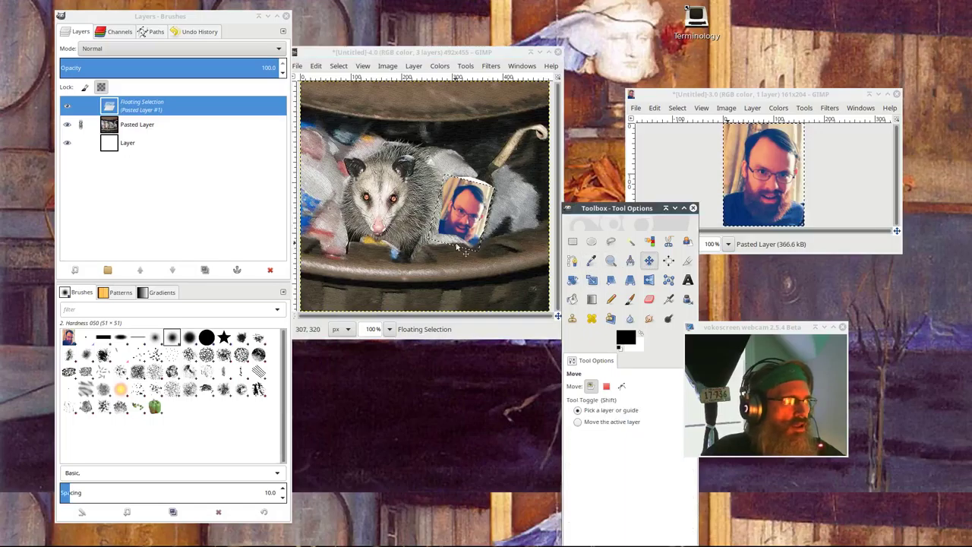
pyautogui.moveTo(461, 220); pyautogui.dragTo(470, 217)
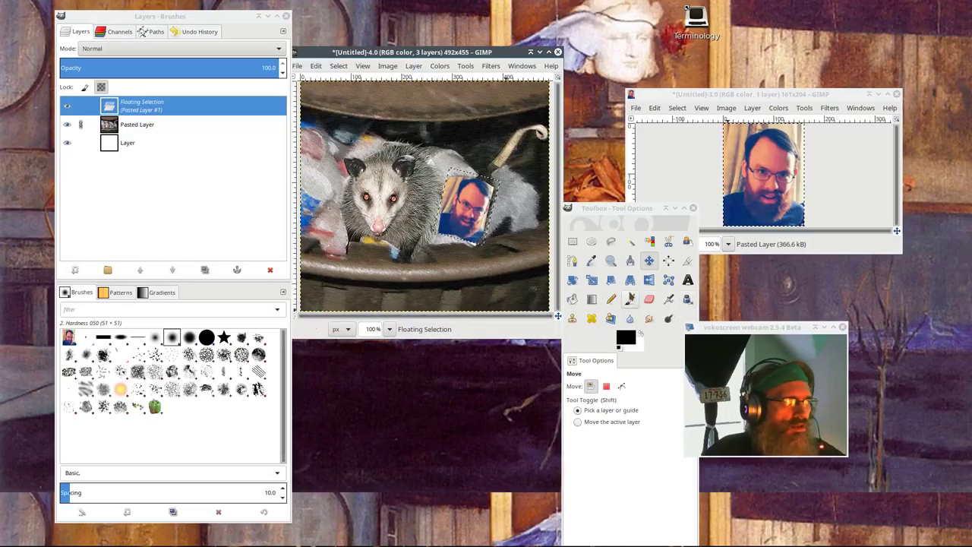
# Enlarge the face a bit more to about 142×163 so it fills the hole
pyautogui.hotkey('shift', 's')
pyautogui.click(372, 225)
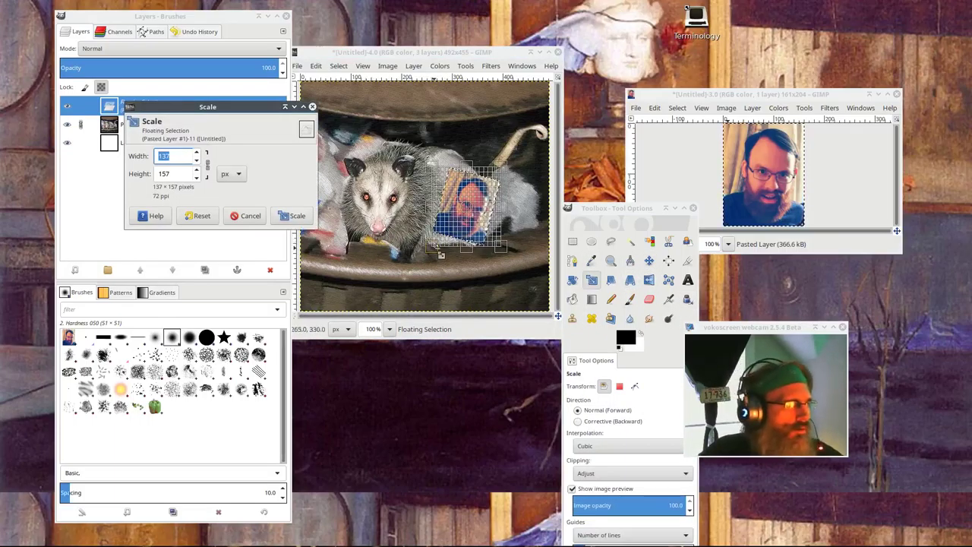
pyautogui.moveTo(436, 250); pyautogui.dragTo(433, 260)
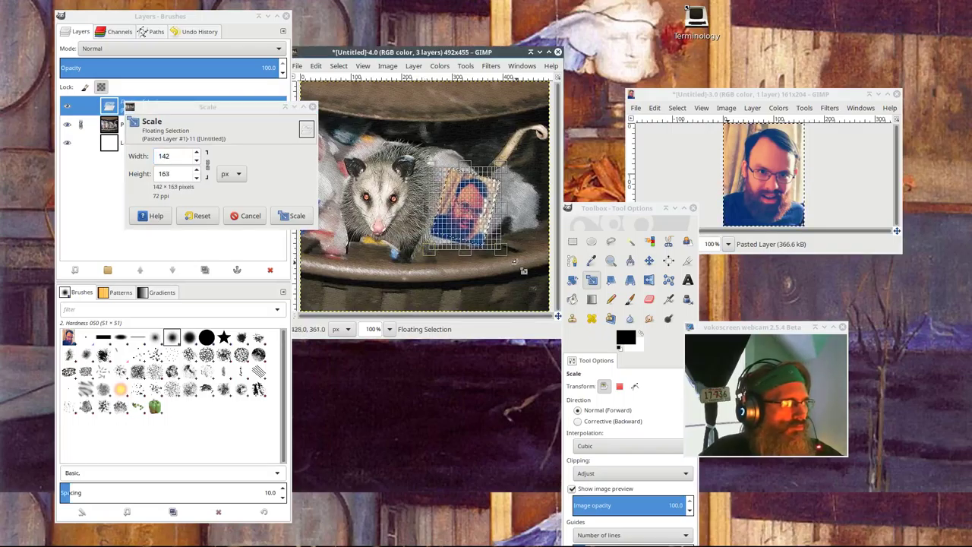
pyautogui.click(289, 216)
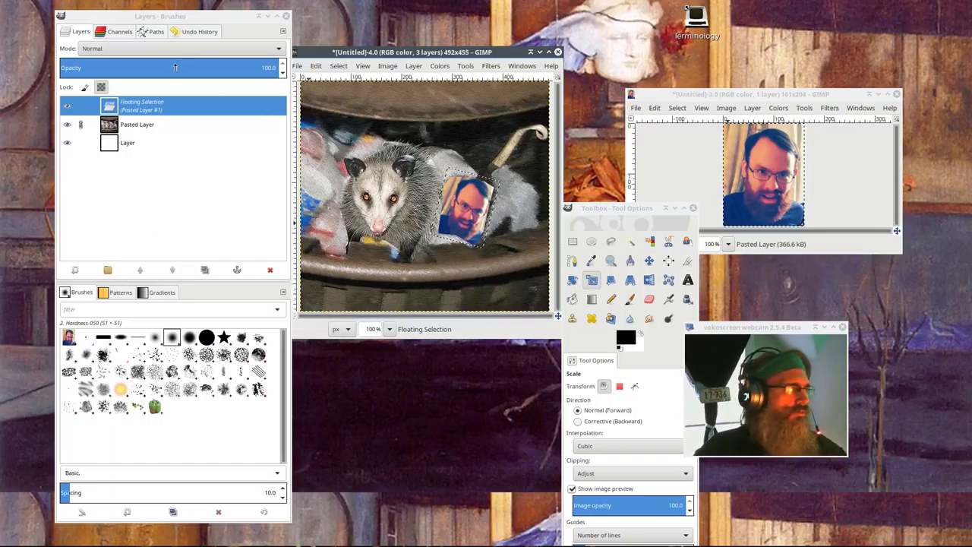
# Anchor the pasted face, merge it down into the opossum photo, and rearrange the windows
pyautogui.click(414, 67)
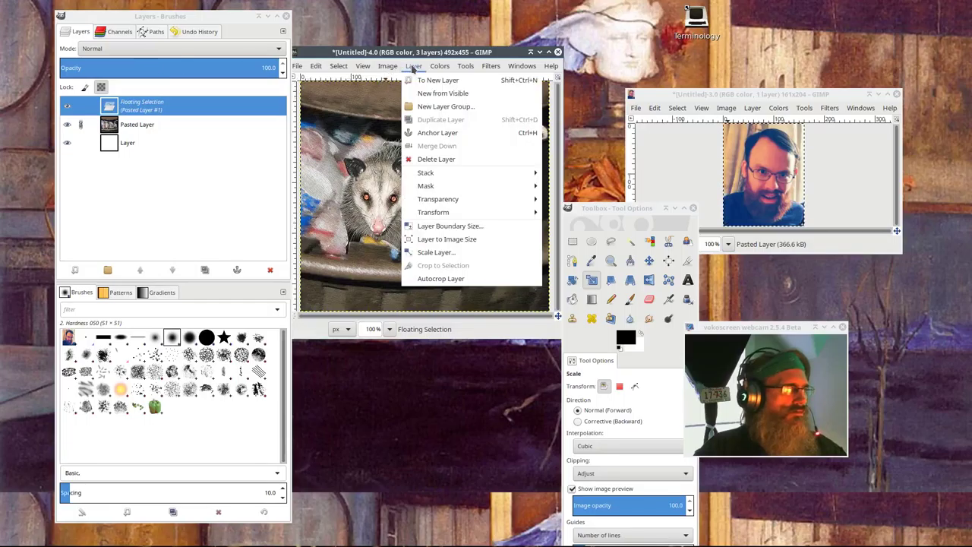
pyautogui.click(437, 133)
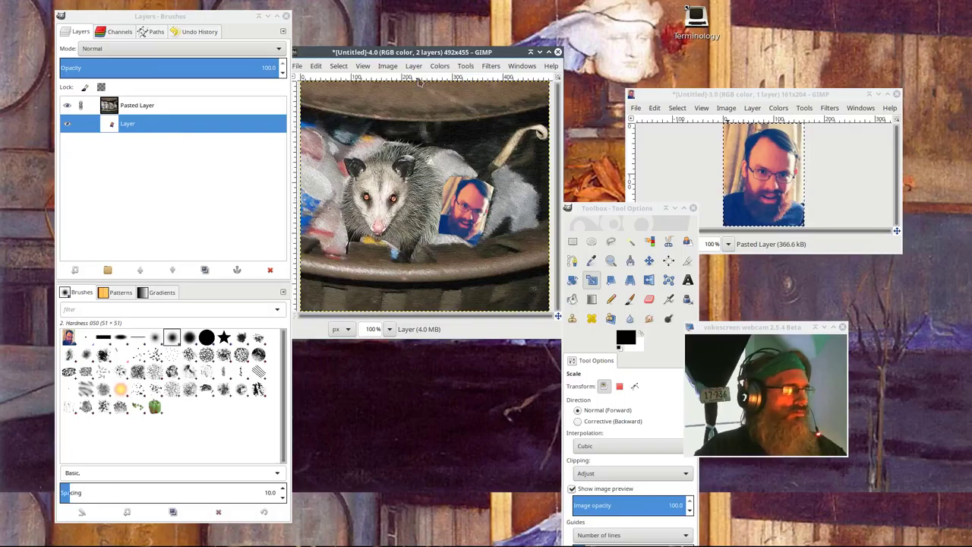
pyautogui.click(245, 104)
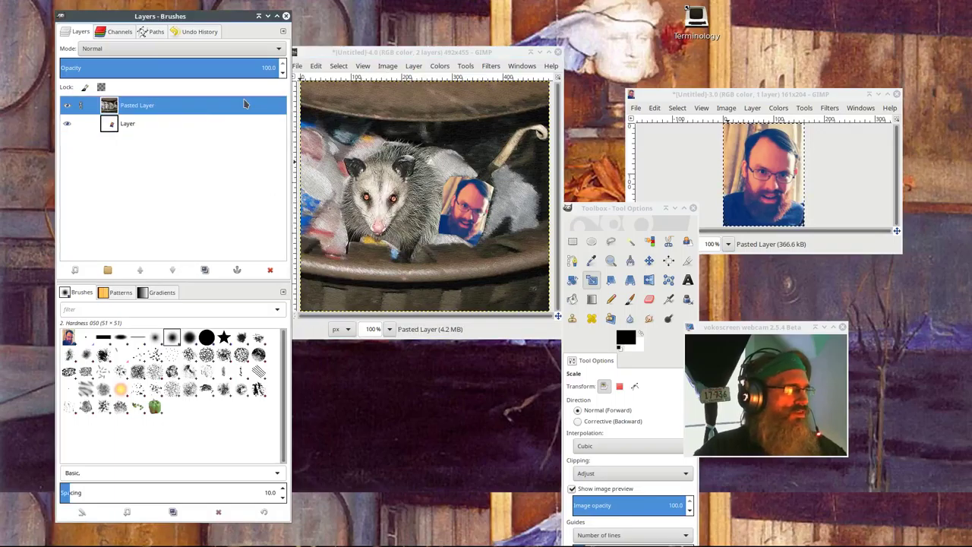
pyautogui.click(413, 67)
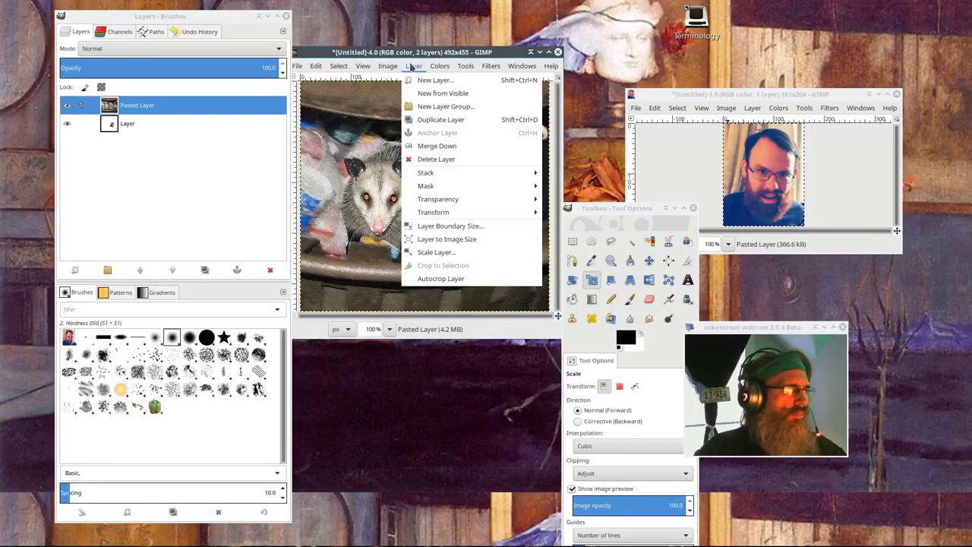
pyautogui.click(450, 147)
pyautogui.moveTo(419, 52); pyautogui.dragTo(426, 7)
pyautogui.moveTo(604, 208); pyautogui.dragTo(785, 127)
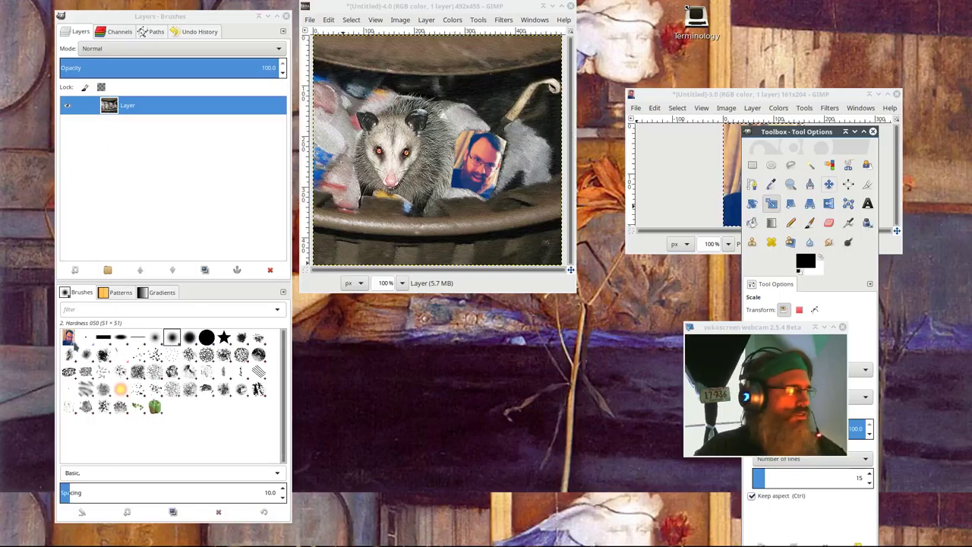
# Add a 64 px caption near the bottom: the man's nickname plus 'spotted', then 'with a possum'
pyautogui.click(867, 204)
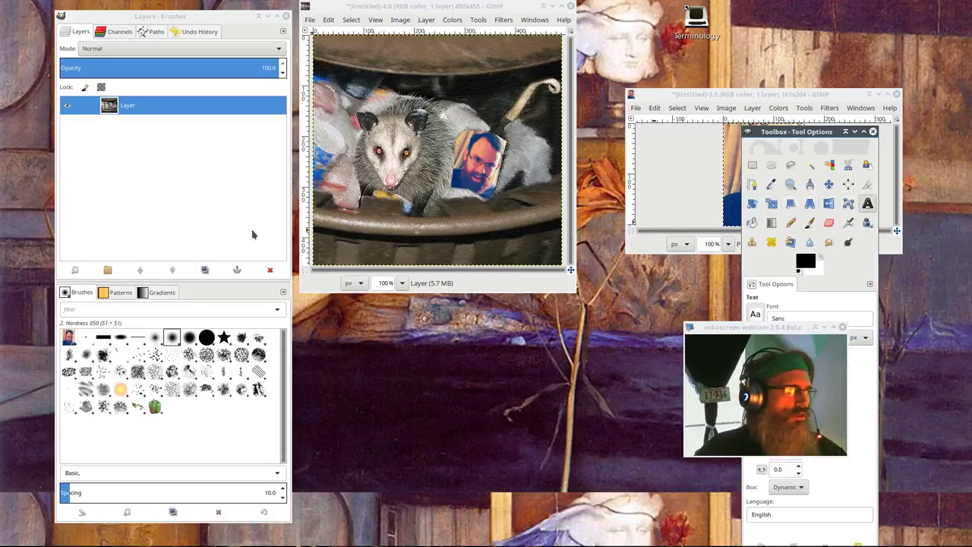
pyautogui.click(332, 212)
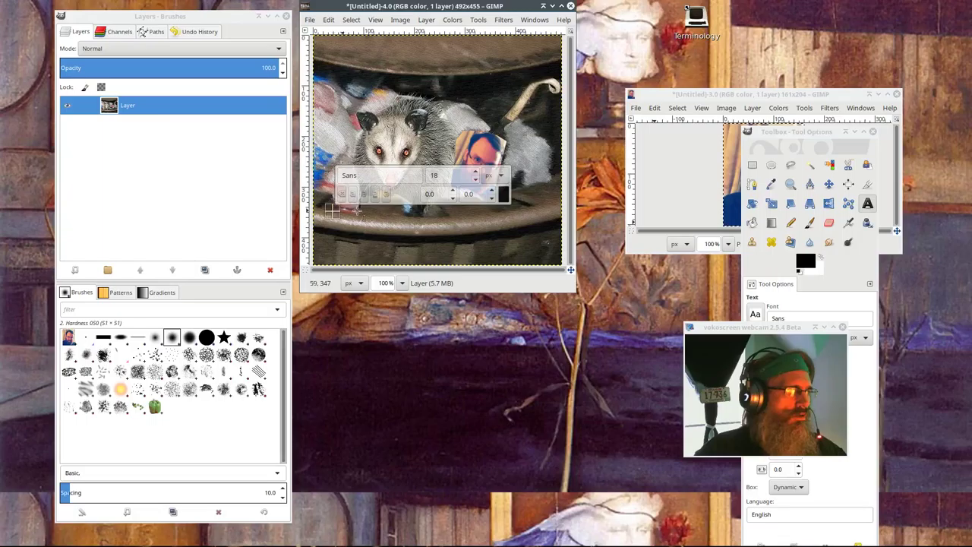
pyautogui.click(476, 172)
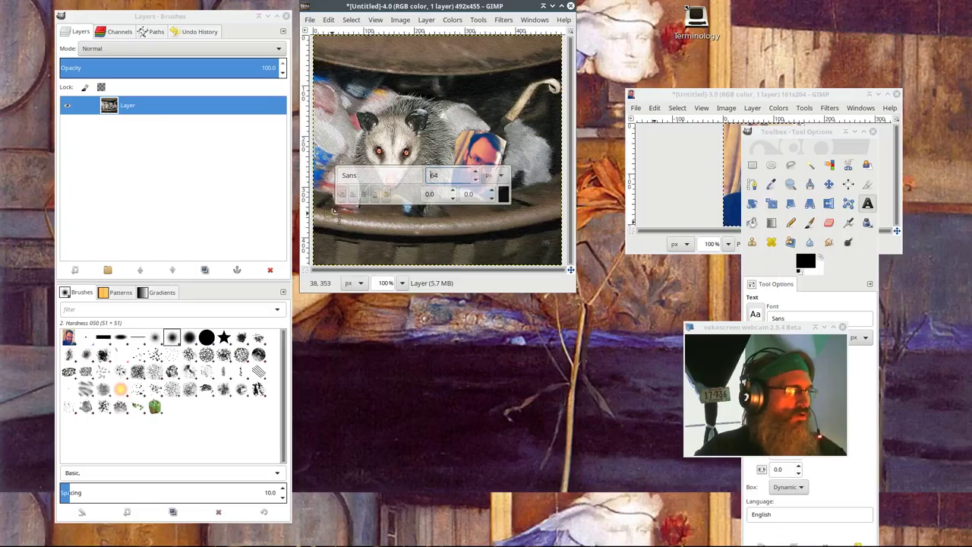
pyautogui.press('Return')
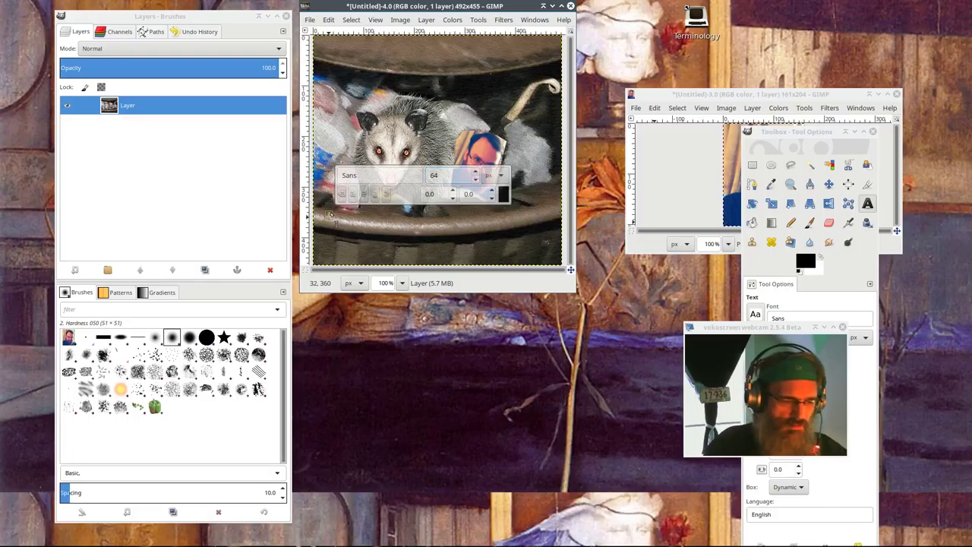
pyautogui.write('We')
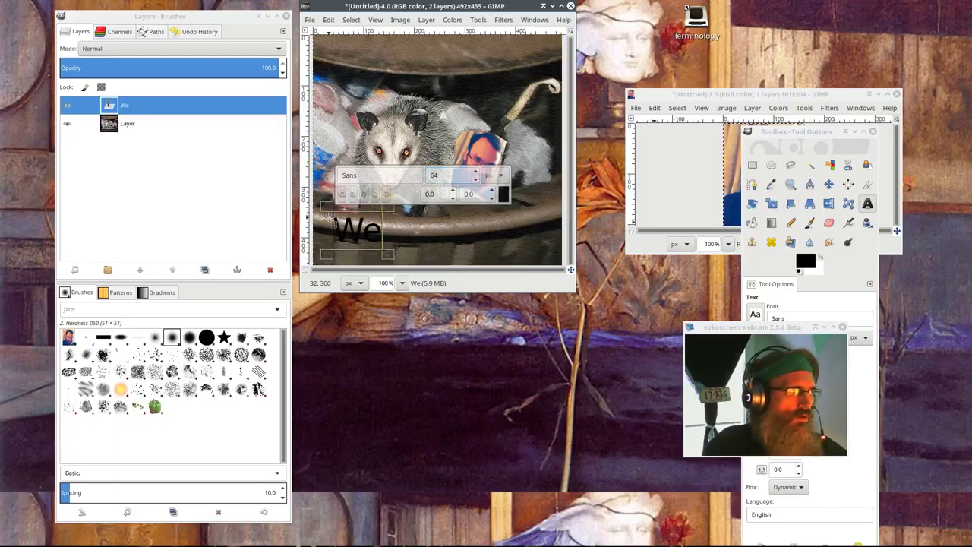
pyautogui.write('ev')
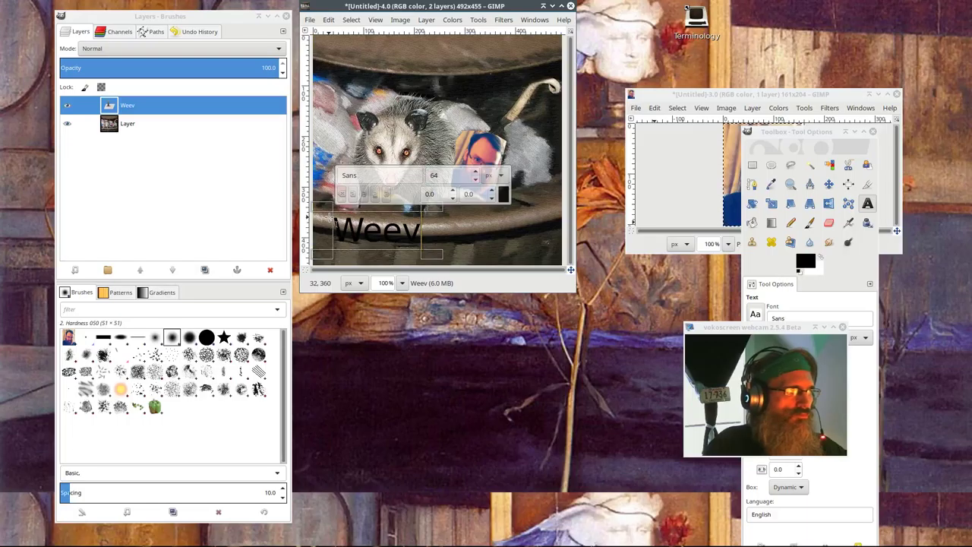
pyautogui.write(' spo')
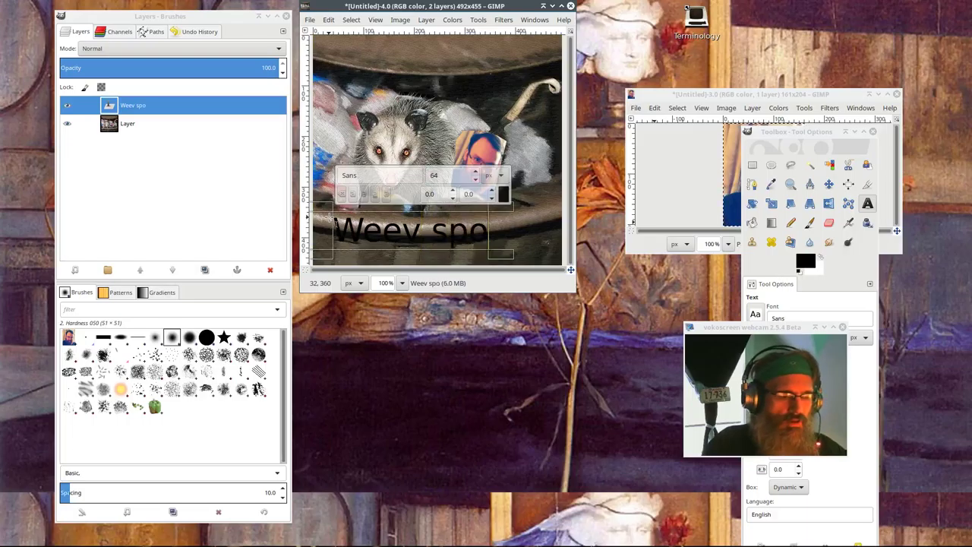
pyautogui.write('tted')
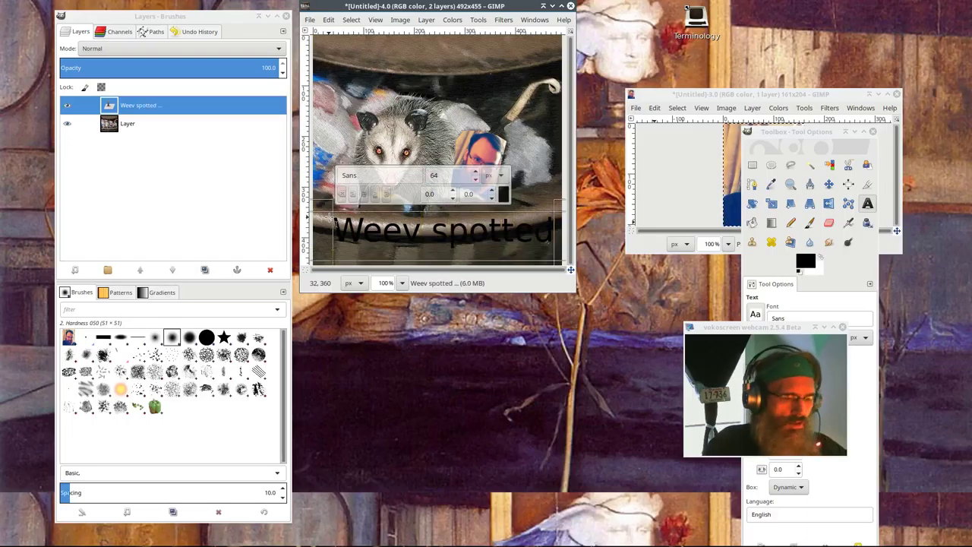
pyautogui.press('Return')
pyautogui.write('with a')
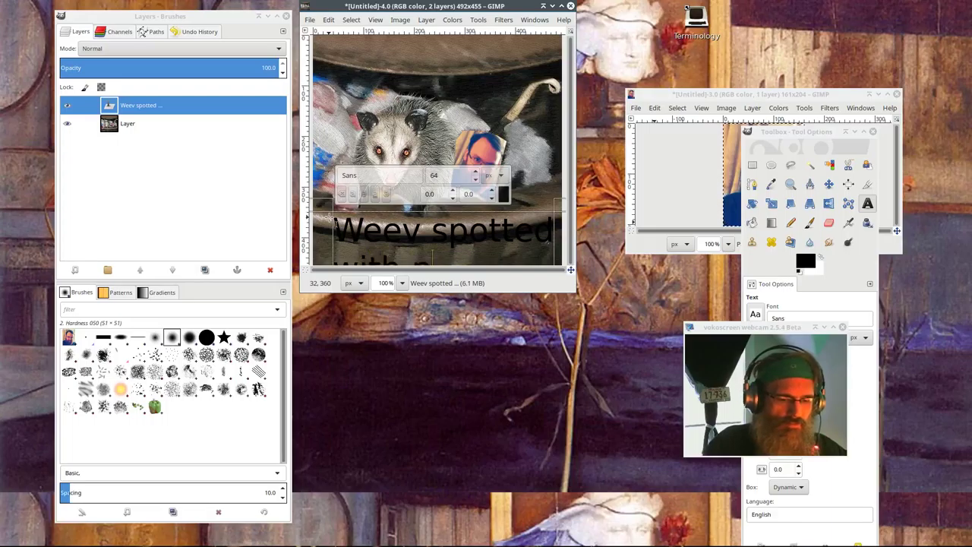
pyautogui.write(' possum')
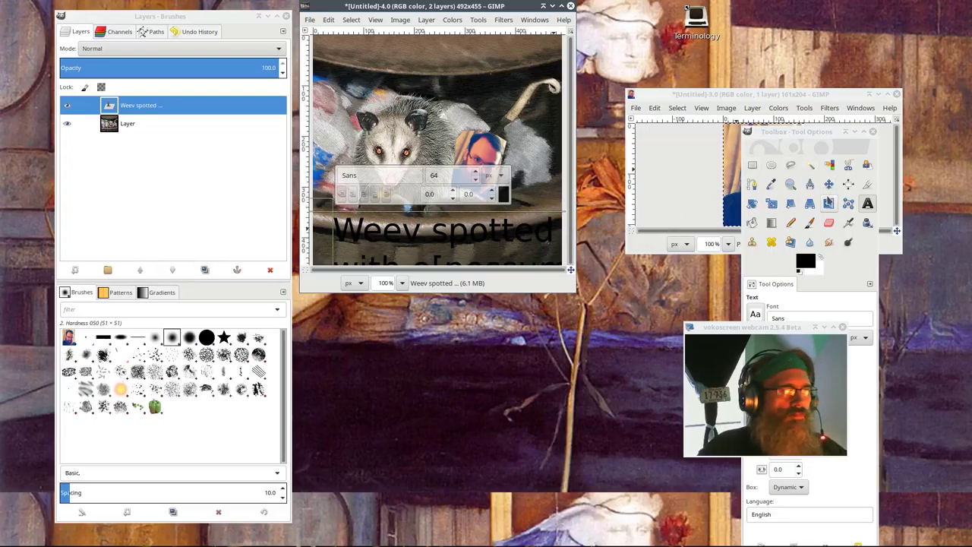
# Move the caption text layer up so it sits over the opossum
pyautogui.click(829, 183)
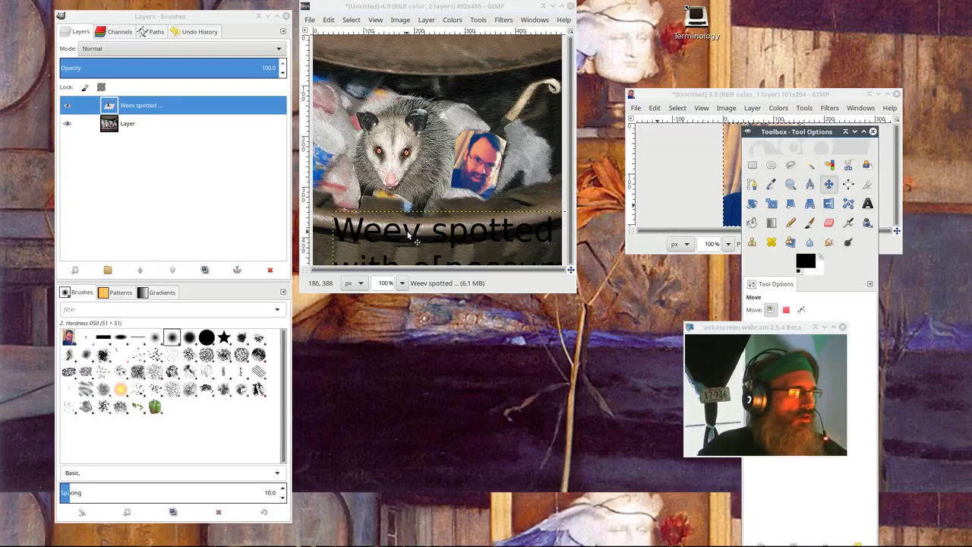
pyautogui.moveTo(417, 243); pyautogui.dragTo(401, 133)
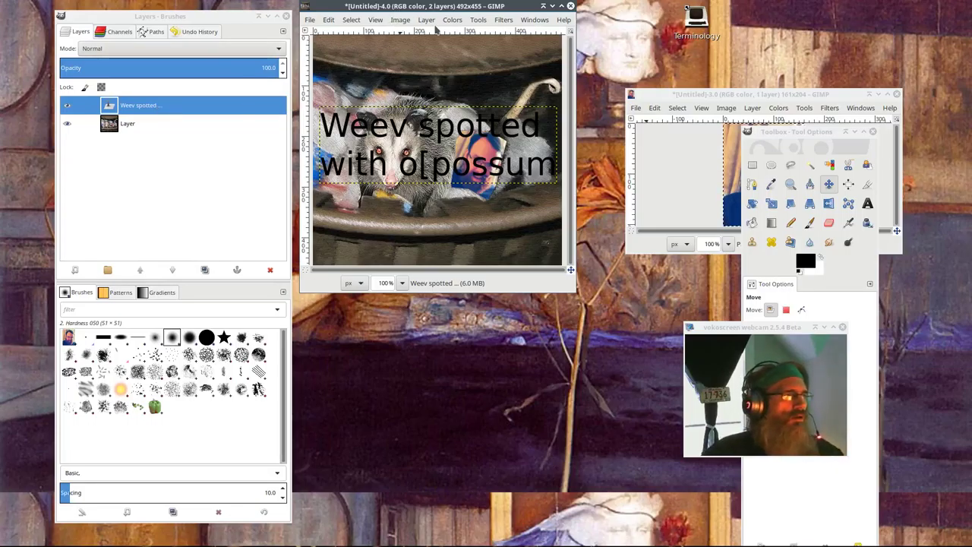
pyautogui.press('shift')
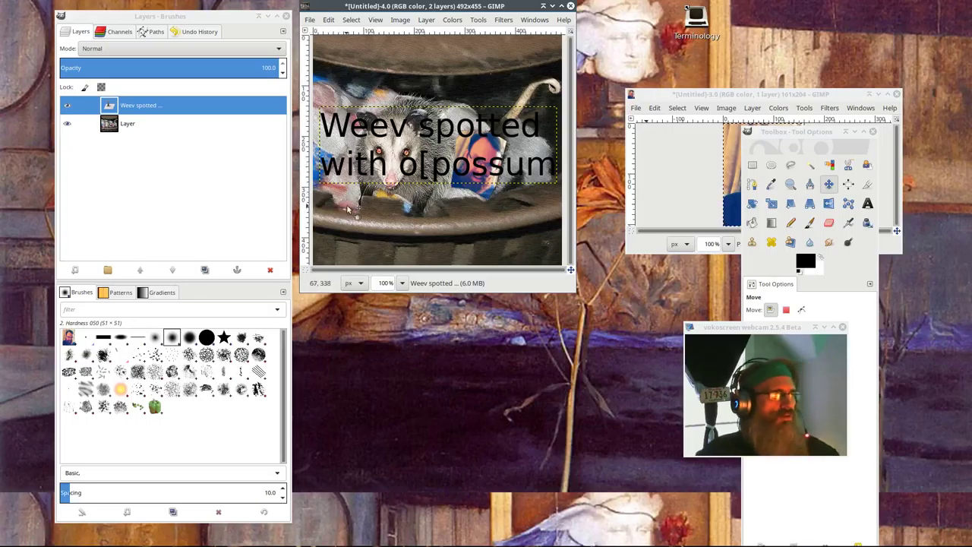
pyautogui.press('shift')
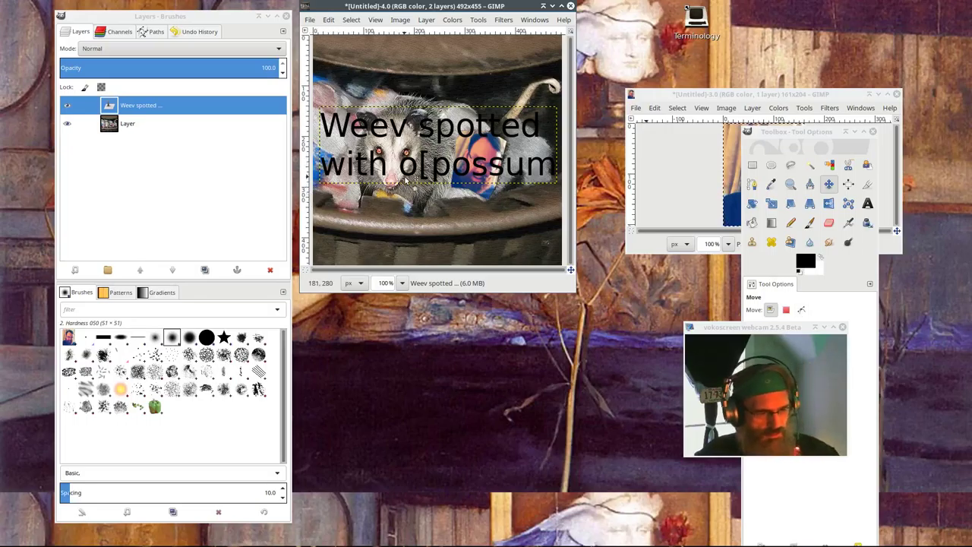
pyautogui.press('shift')
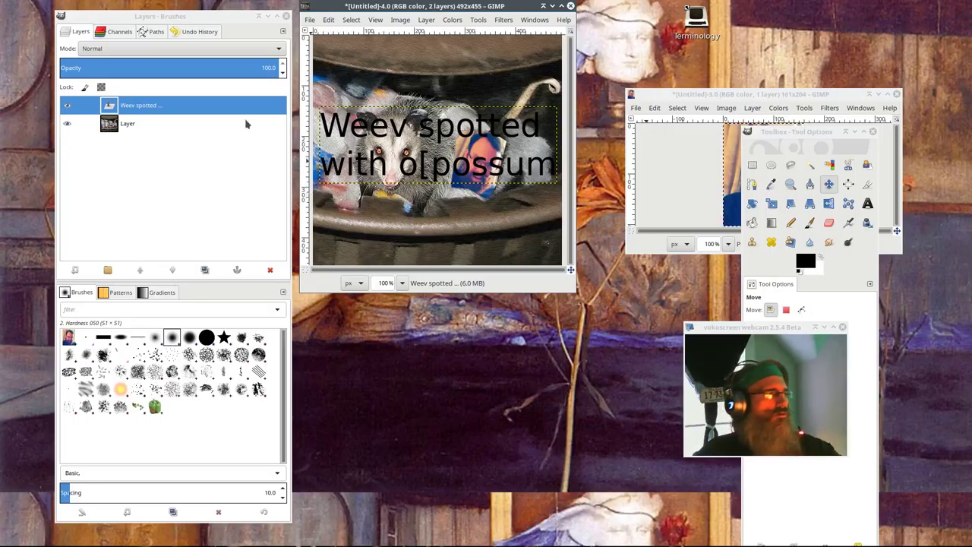
# Merge the caption layer down into the picture
pyautogui.click(426, 20)
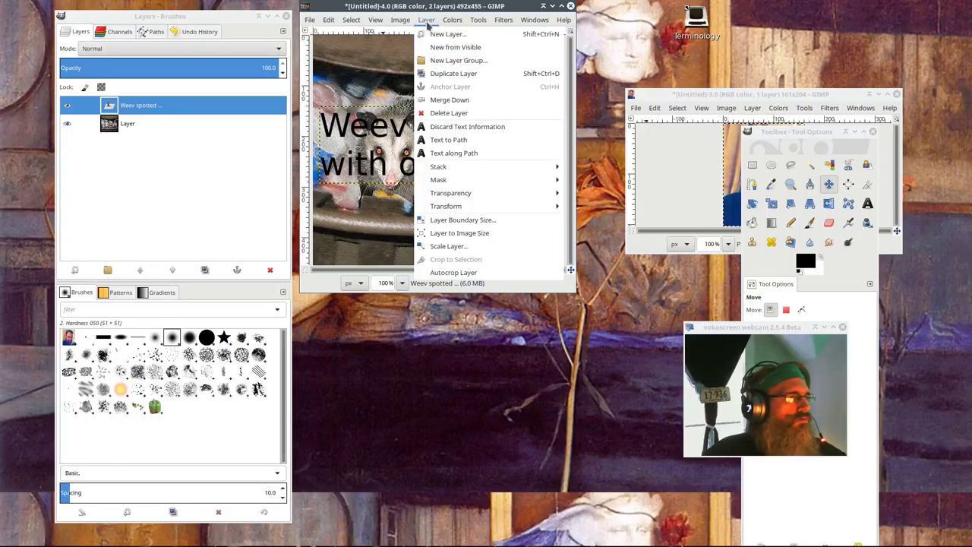
pyautogui.click(450, 99)
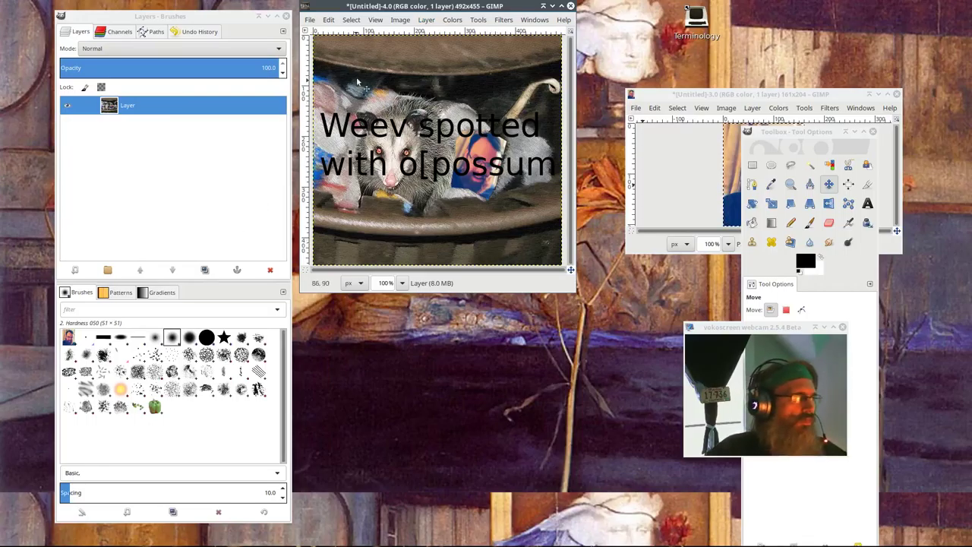
pyautogui.click(311, 21)
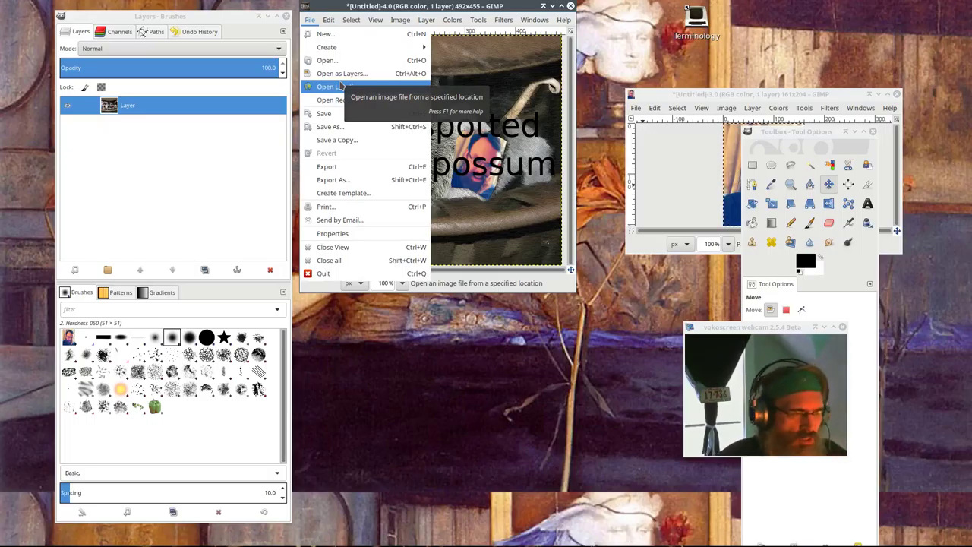
# Export the meme as weevoppossum.png into the pixr folder with default PNG options
pyautogui.click(344, 180)
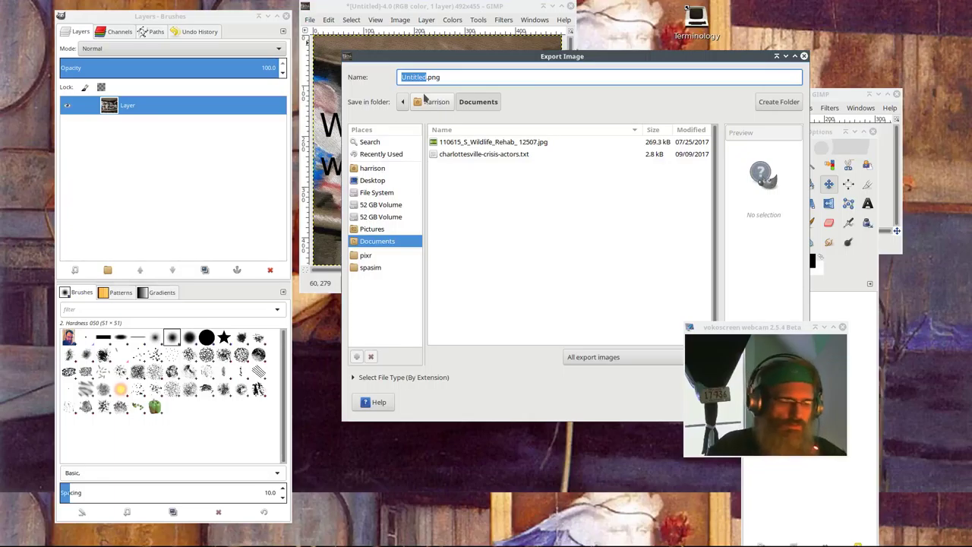
pyautogui.write('w')
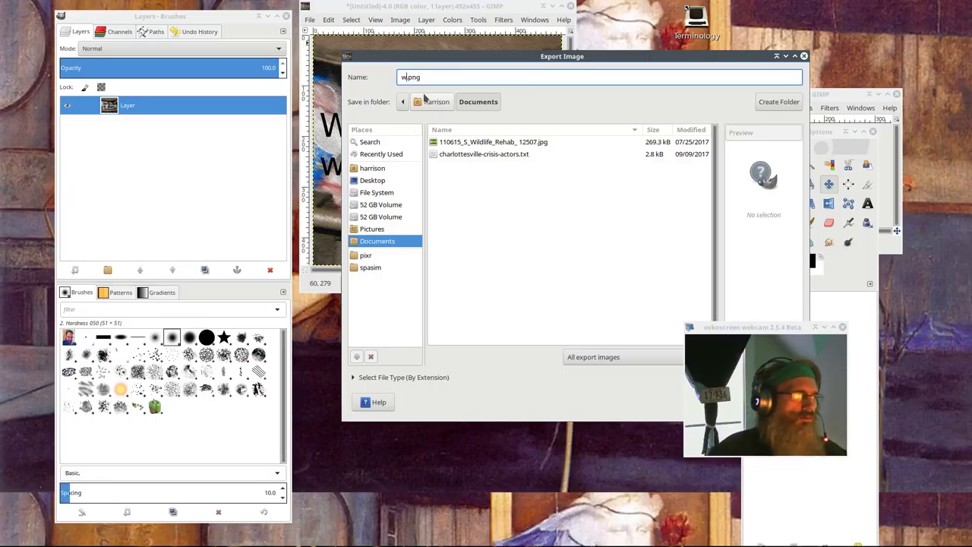
pyautogui.click(365, 257)
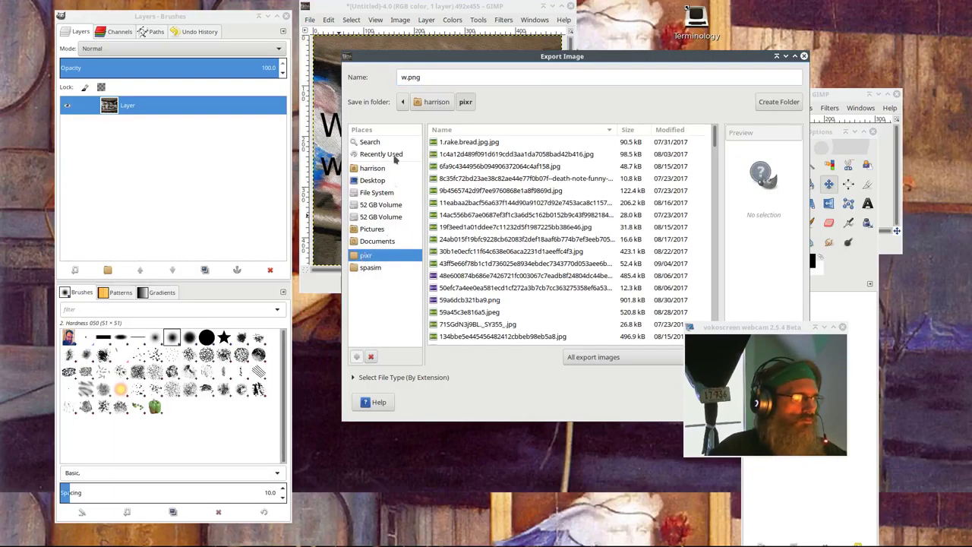
pyautogui.click(407, 78)
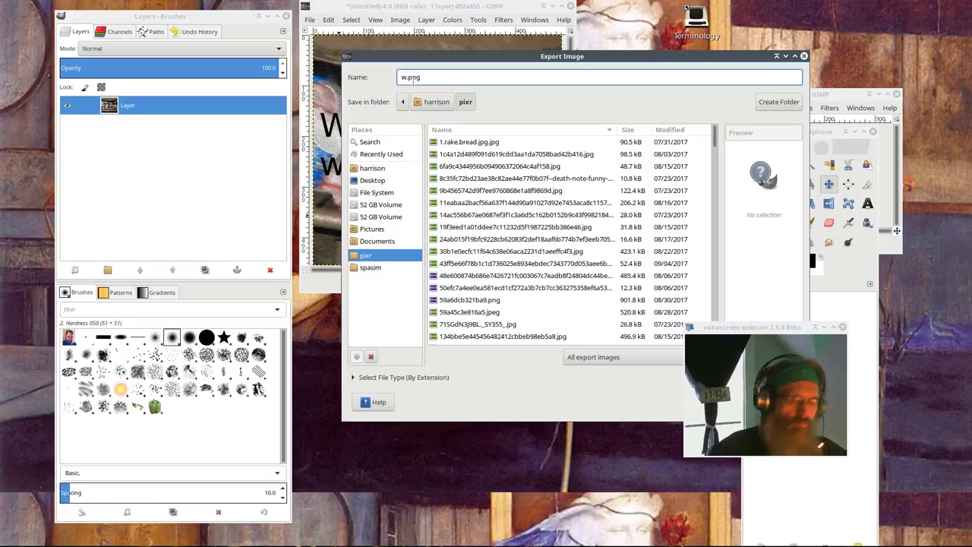
pyautogui.write('eevop')
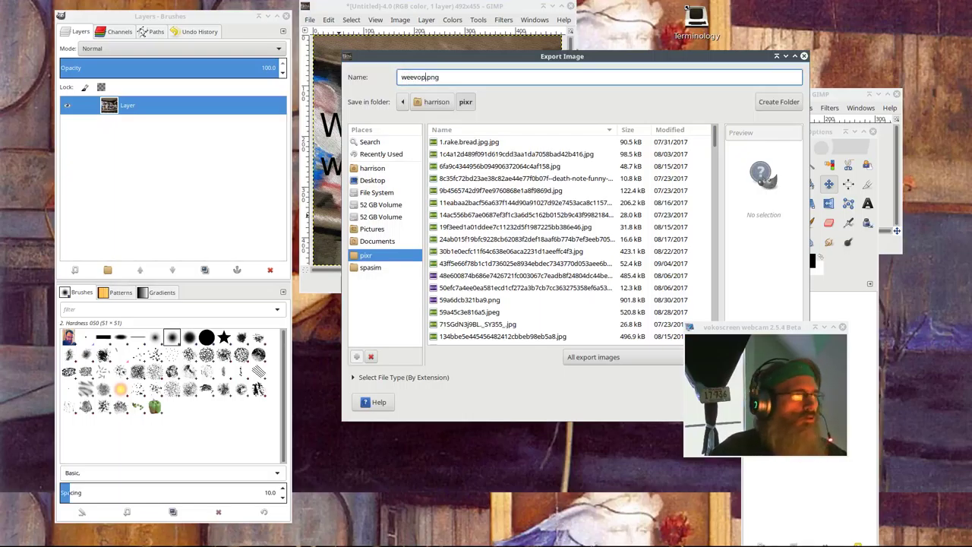
pyautogui.write('possum')
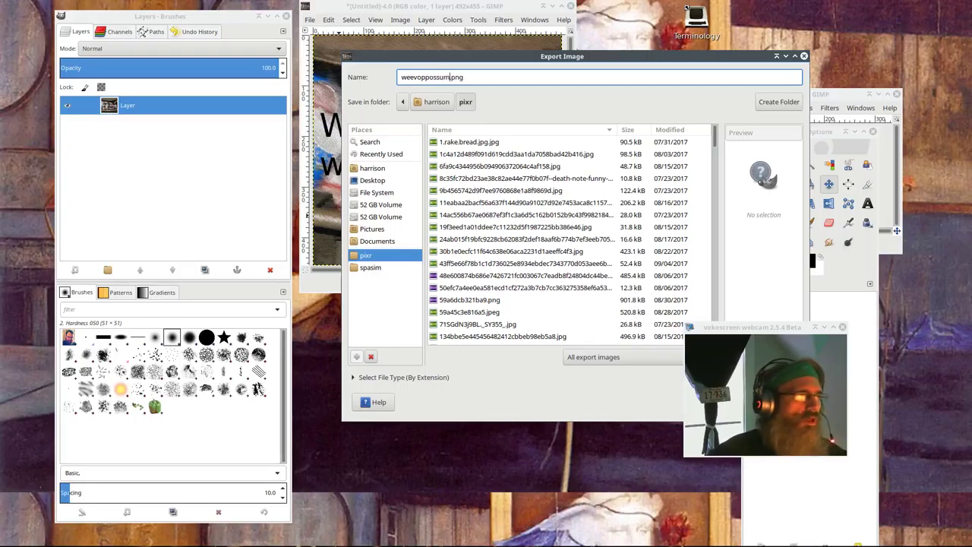
pyautogui.press('Return')
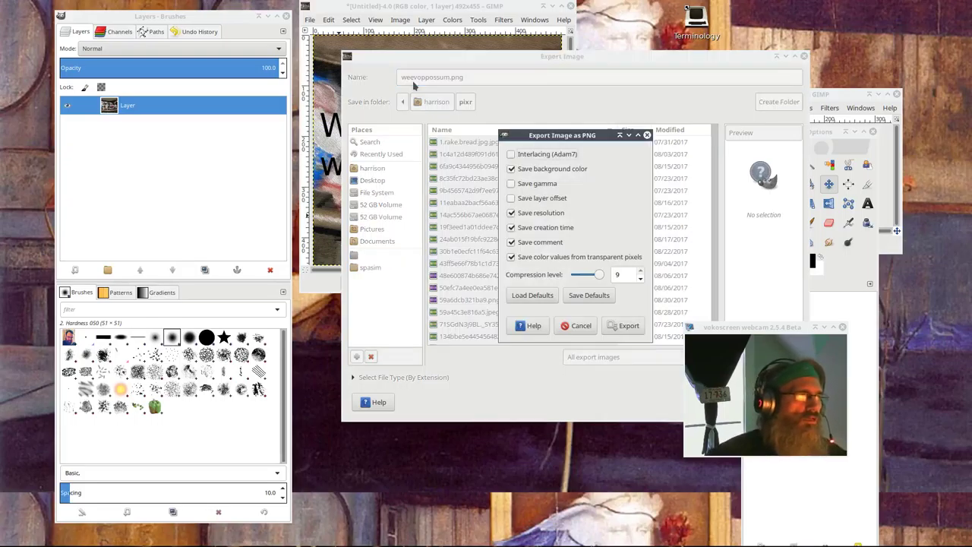
pyautogui.click(629, 326)
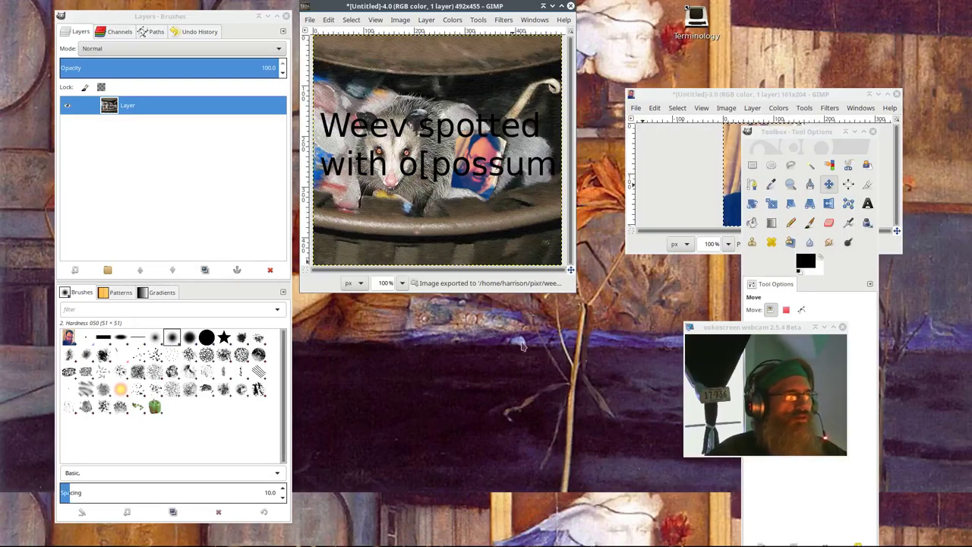